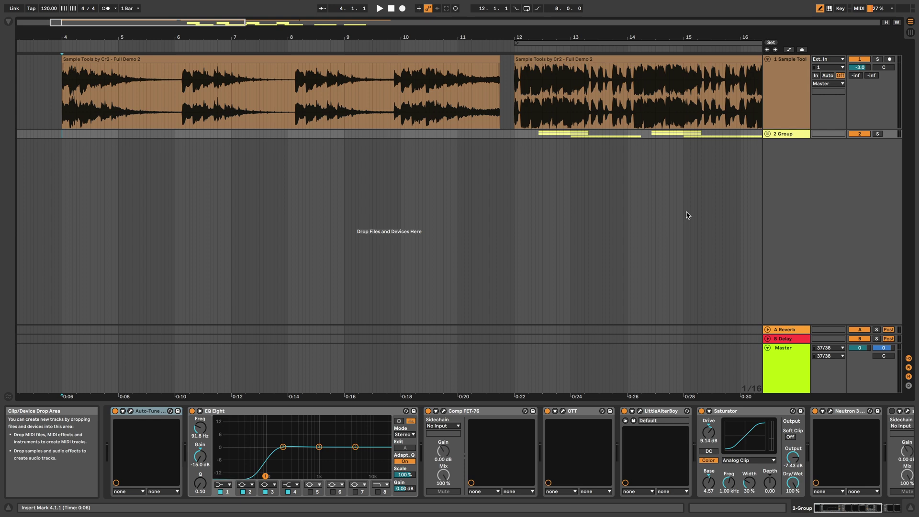
Zoom out and play the song from bar 4 to audition it
key("minus")
key("minus")
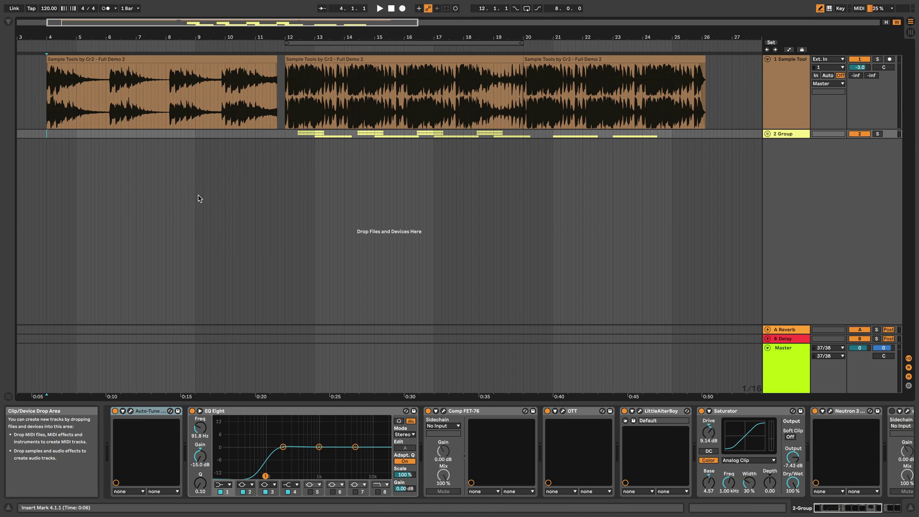
left_click(45, 142)
left_click(46, 145)
key("space")
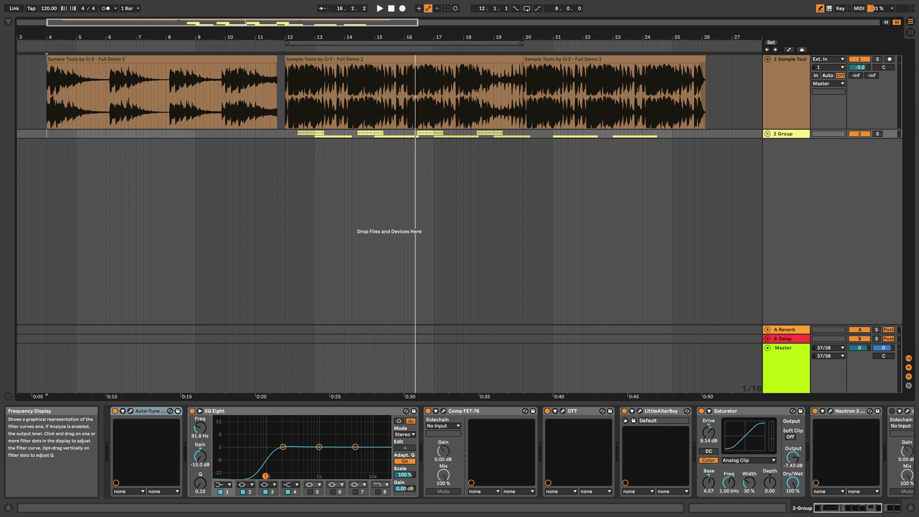
Bring 01 DH Clap.wav in at bar 4, move it to beat 2, and audition it
mouse_move(196, 381)
left_mouse_down()
mouse_move(84, 213)
mouse_move(48, 209)
left_mouse_up()
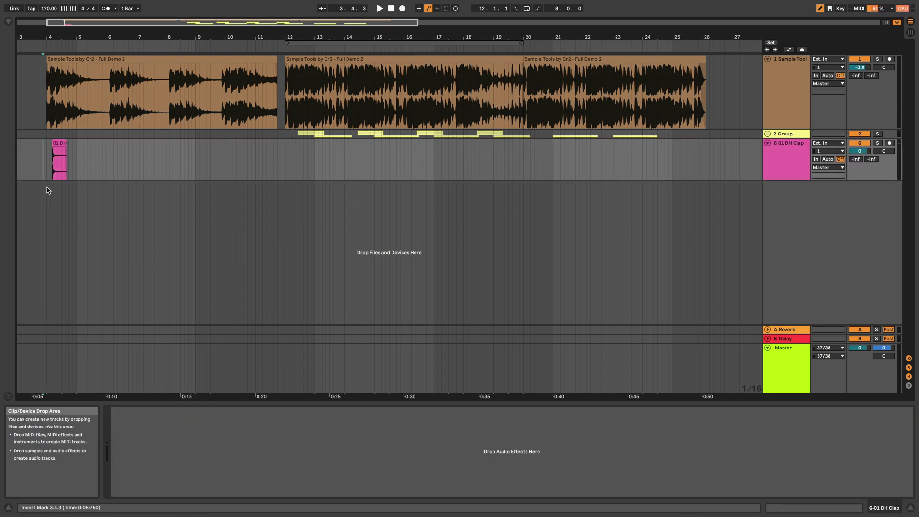
scroll(46, 191, "up", 6)
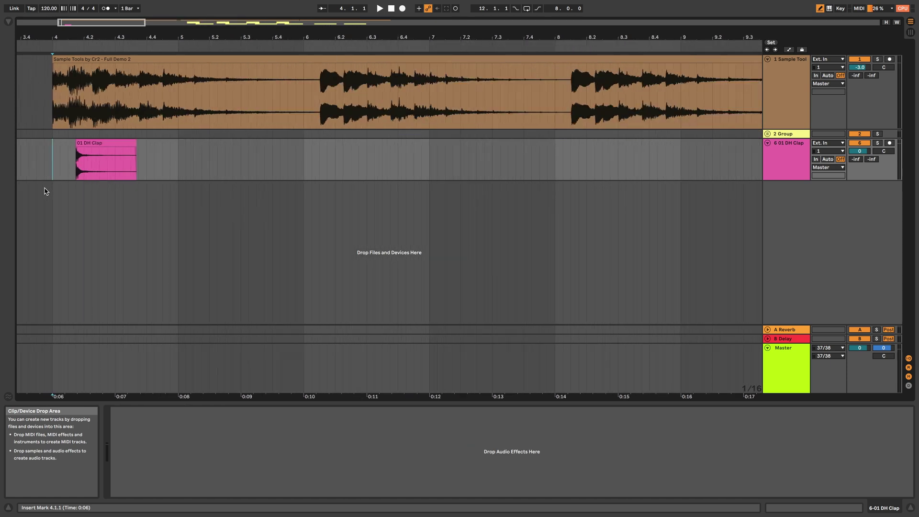
left_click(177, 144)
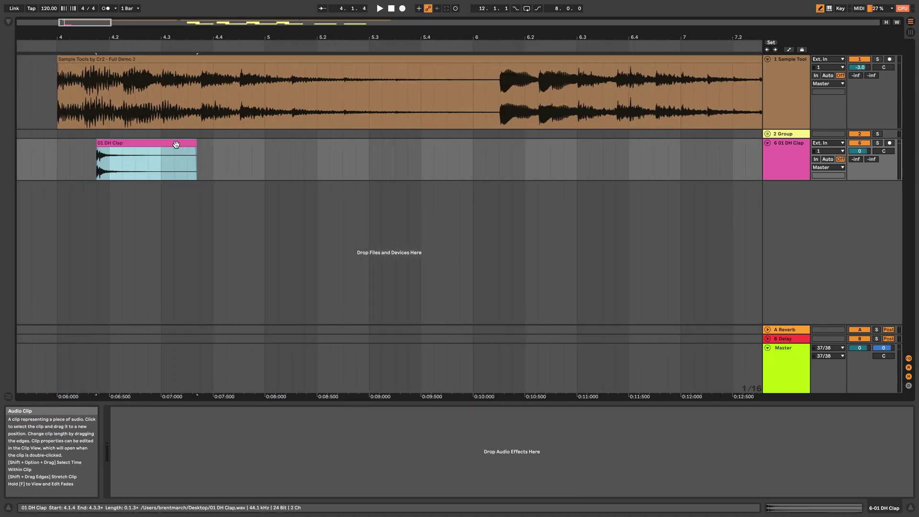
left_click(57, 193)
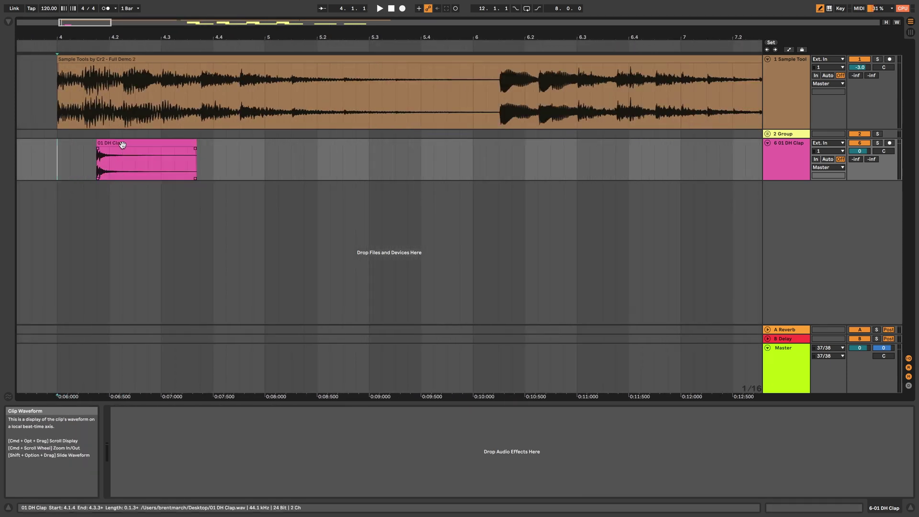
mouse_move(123, 145)
left_mouse_down()
mouse_move(113, 147)
mouse_move(133, 142)
left_mouse_up()
left_click(61, 148)
key("space")
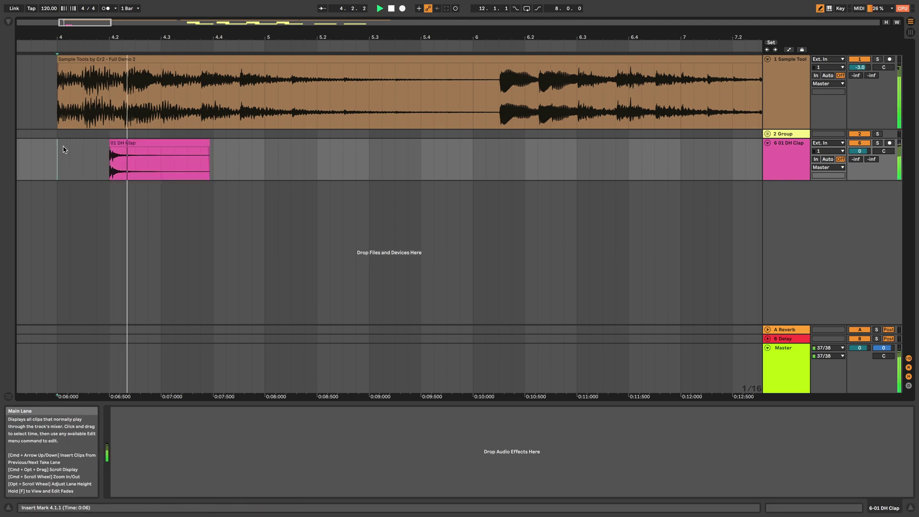
key("space")
Copy the clap clip onto beat 4 of bar 4 and play both claps
left_click(158, 160)
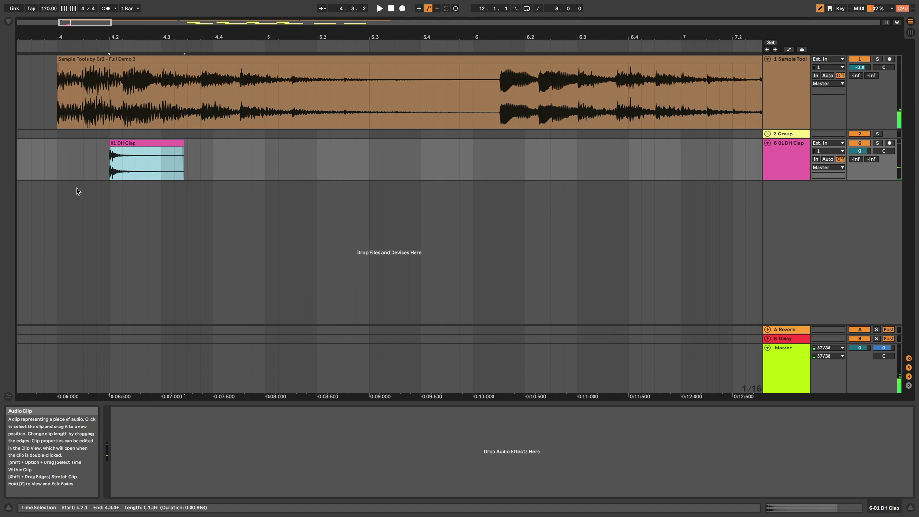
left_click_drag(143, 158, 238, 149)
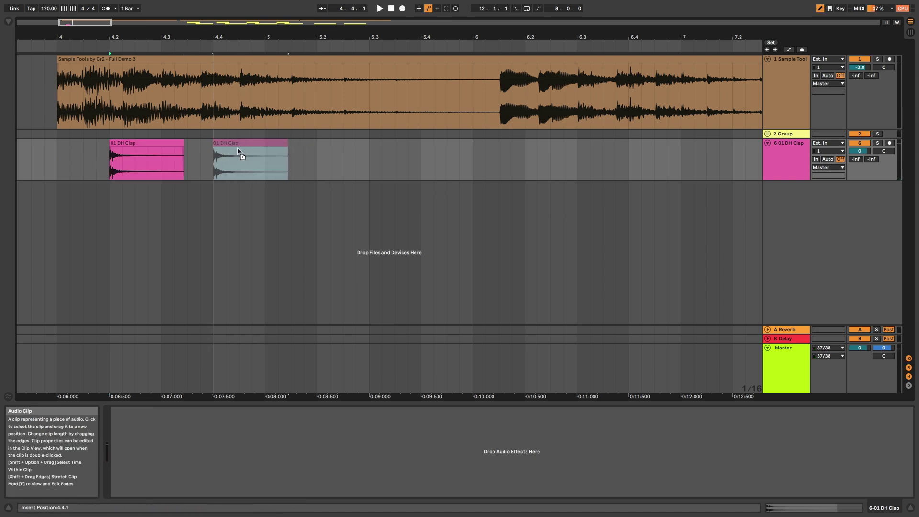
left_click(58, 185)
key("space")
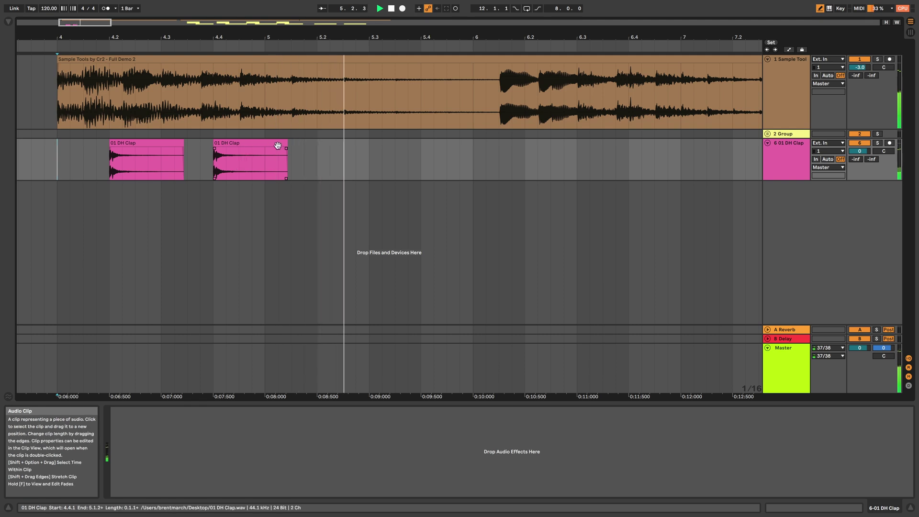
Shorten both clap clips and give them fade-outs
left_click_drag(288, 146, 265, 146)
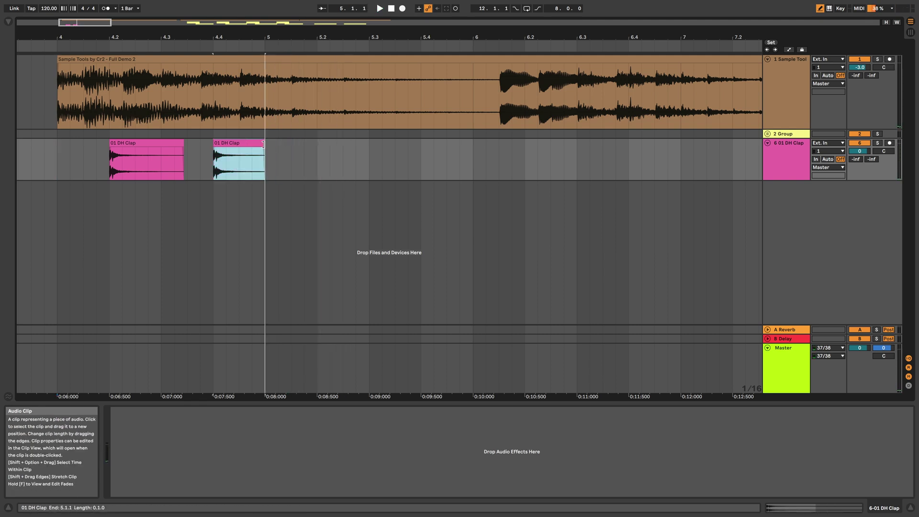
left_click_drag(181, 145, 171, 145)
left_click_drag(278, 152, 142, 149)
left_click_drag(263, 149, 231, 148)
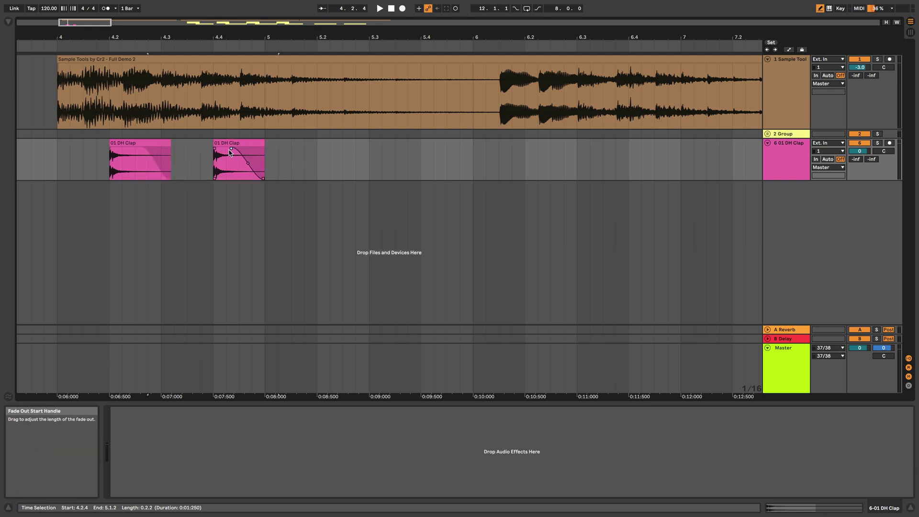
left_click(139, 146)
left_click_drag(171, 146, 161, 146)
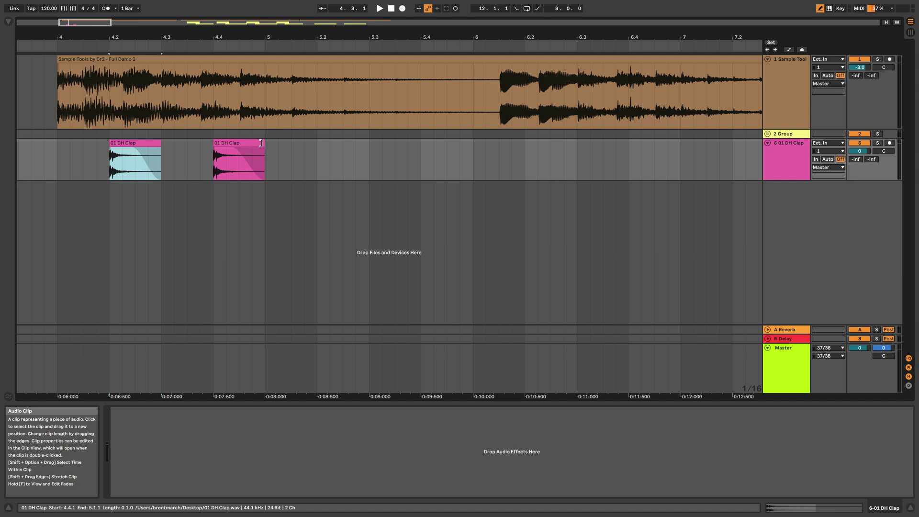
left_click(226, 142)
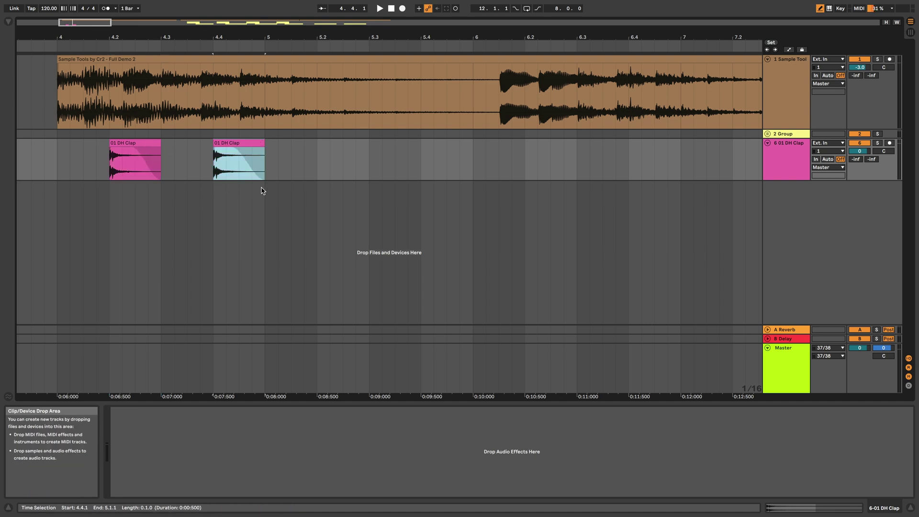
Repeat the bar-4 clap pattern into bars 5 to 7 and play it from bar 4
left_click_drag(264, 163, 56, 161)
key("super+d")
key("super+d")
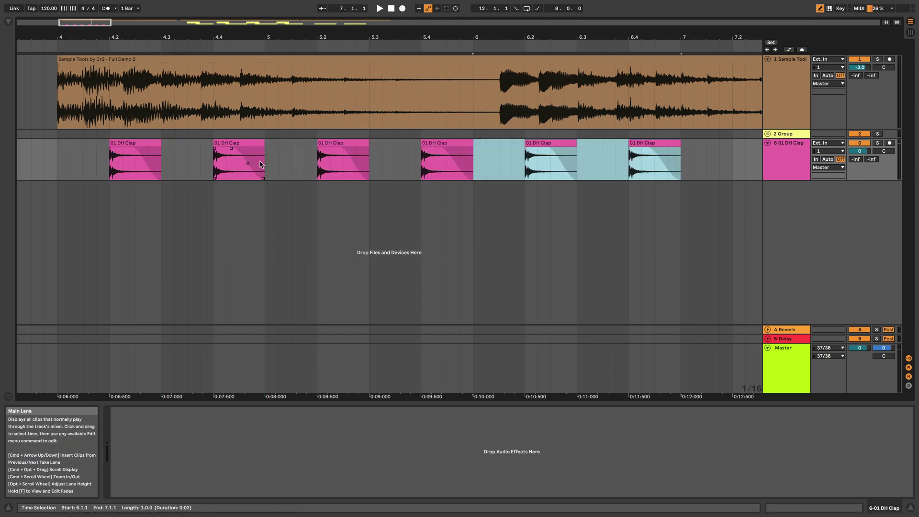
key("super+d")
key("h")
key("w")
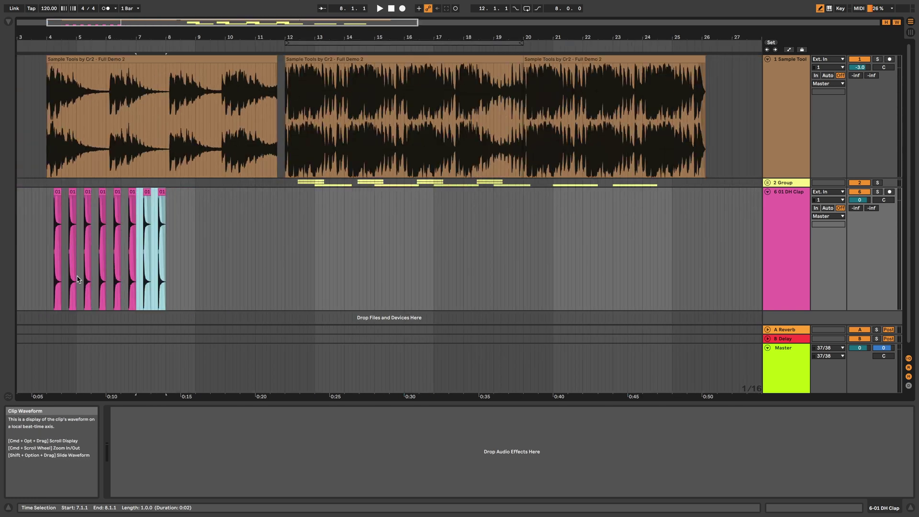
left_click(43, 309)
key("space")
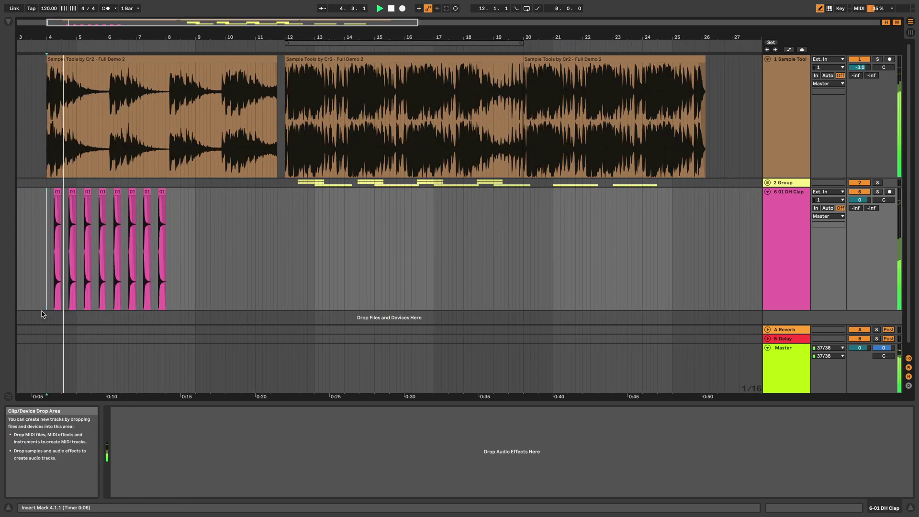
key("h")
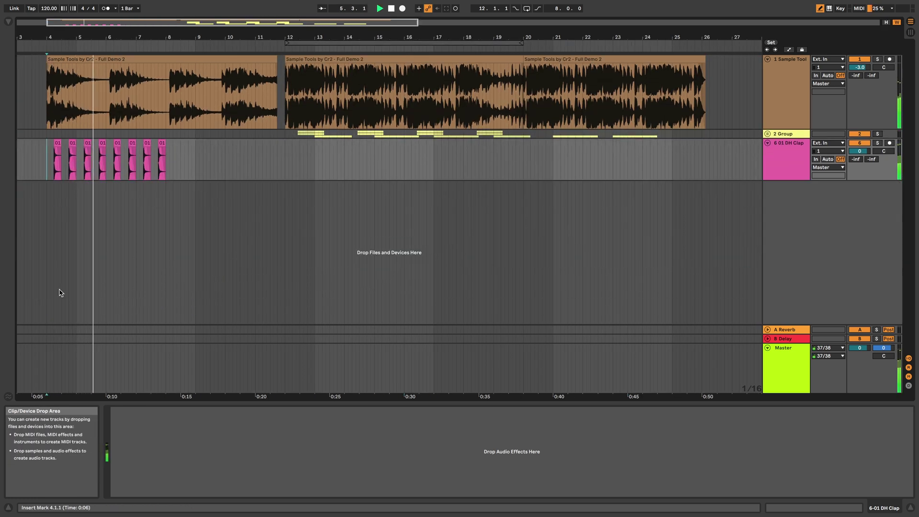
Duplicate bars 4–8 of claps up to bar 12 and delete the last clap before bar 12
left_click_drag(166, 173, 47, 175)
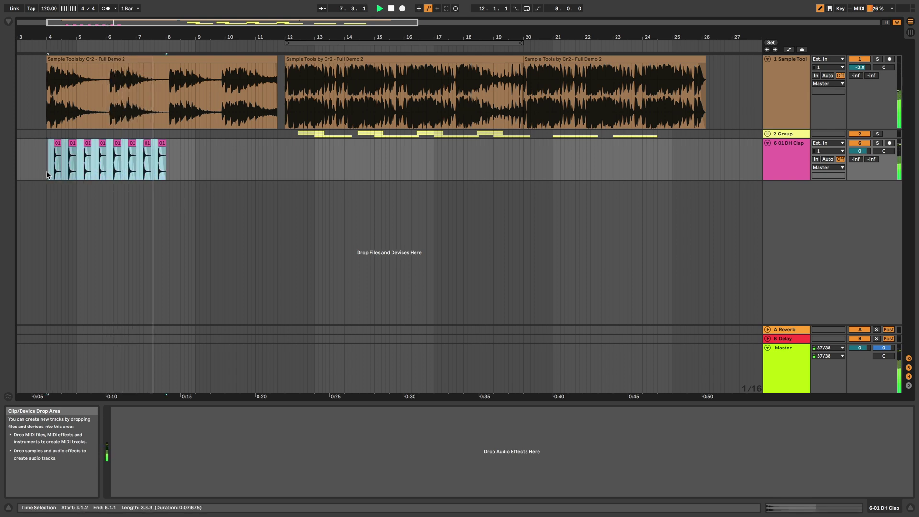
key("super+d")
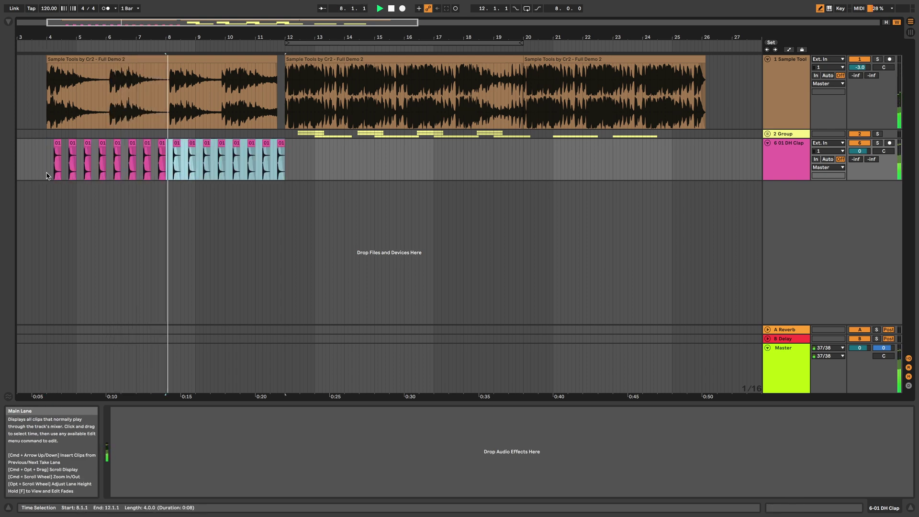
left_click(280, 143)
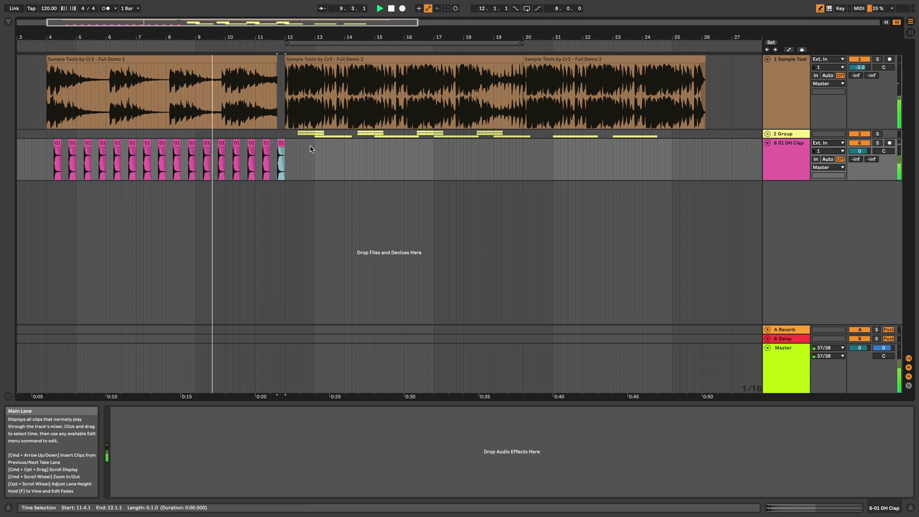
key("Delete")
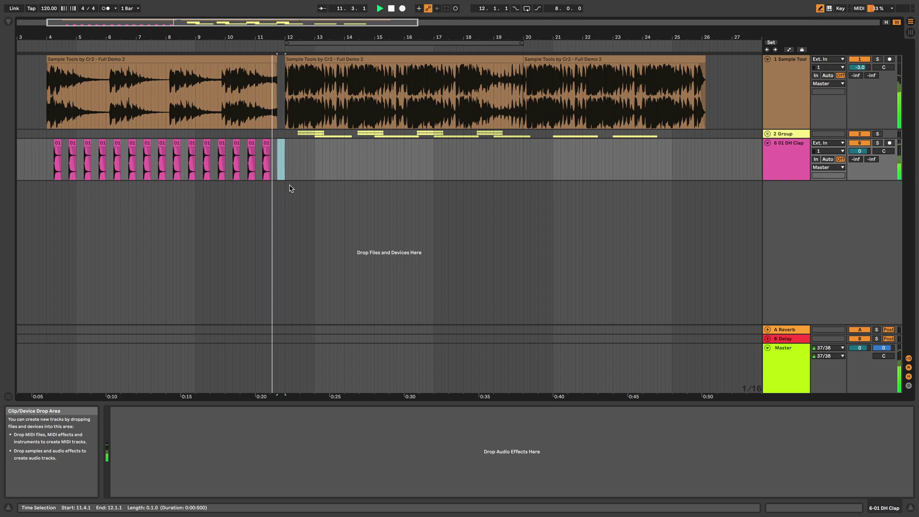
left_click(289, 187)
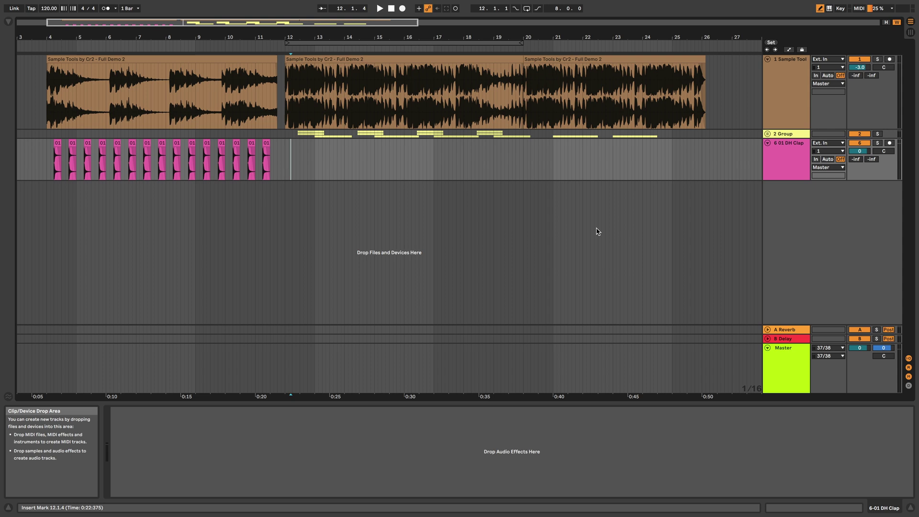
Add a new Simpler track loaded with the 03 DH Snare sample
left_click(688, 228)
key("alt+super+b")
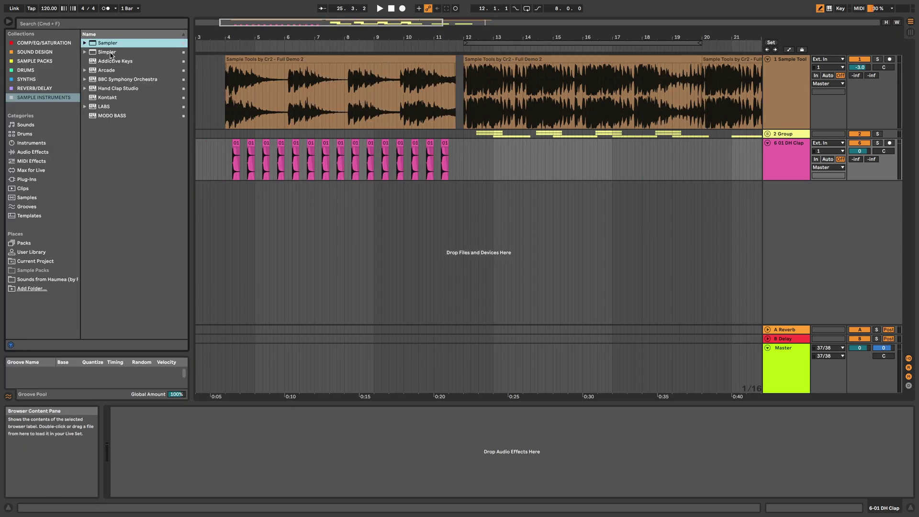
key("Down")
key("Return")
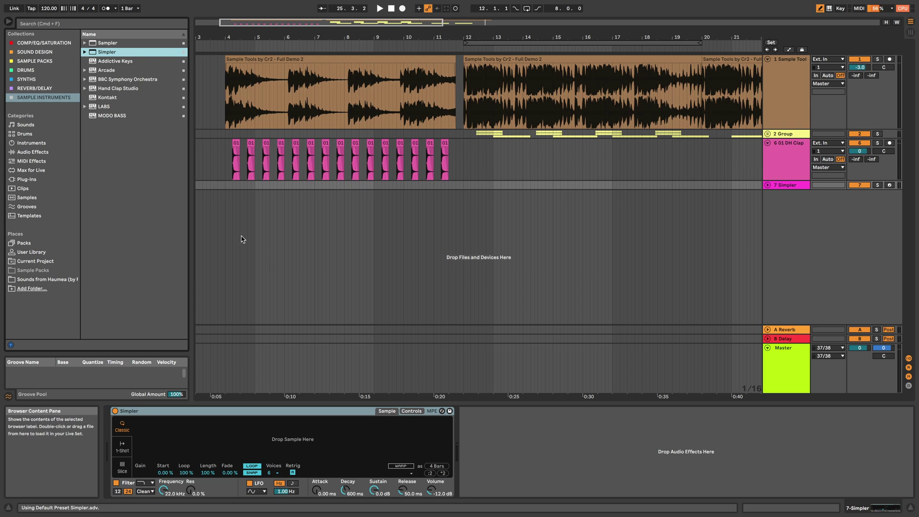
key("alt+super+b")
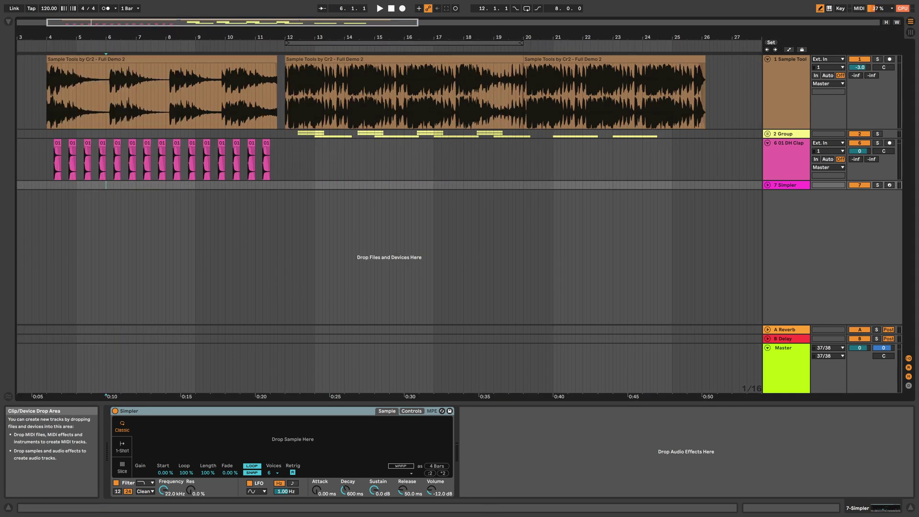
left_click_drag(307, 516, 294, 433)
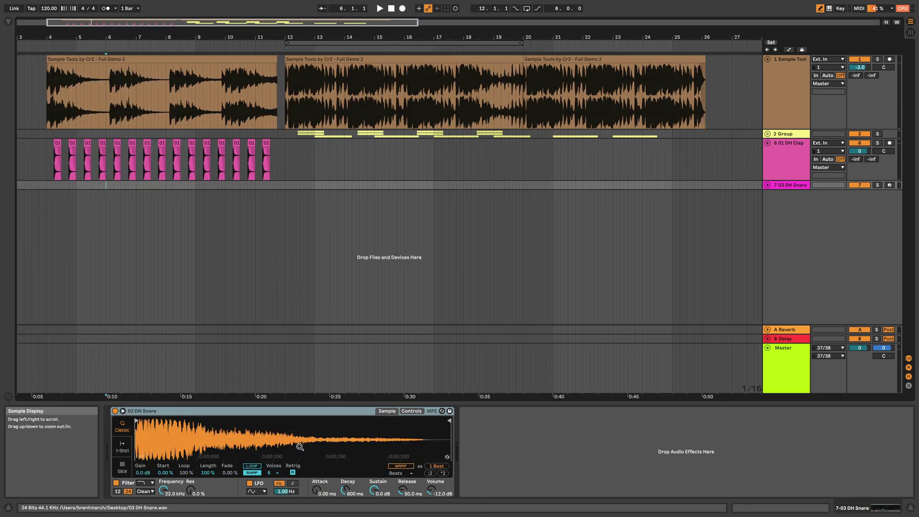
Create an empty MIDI clip at bar 4 on the snare track, exactly one bar long
double_click(47, 188)
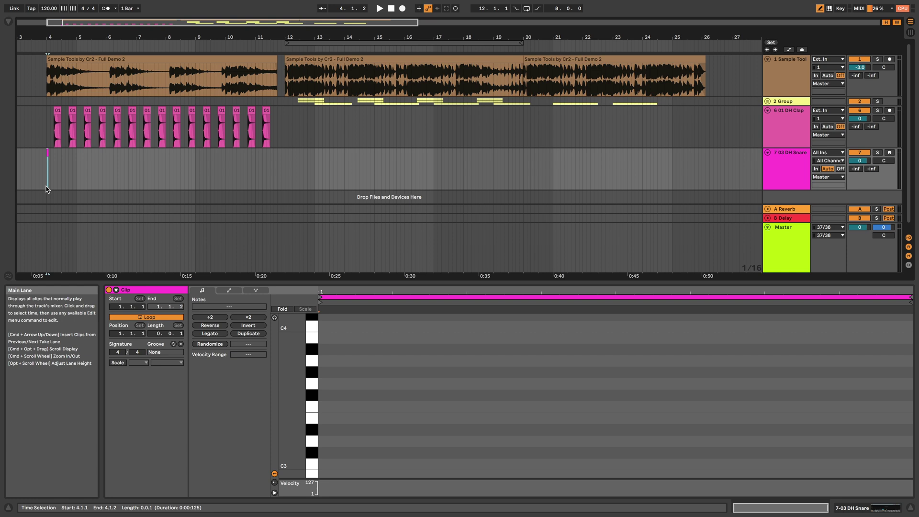
scroll(47, 189, "up", 10)
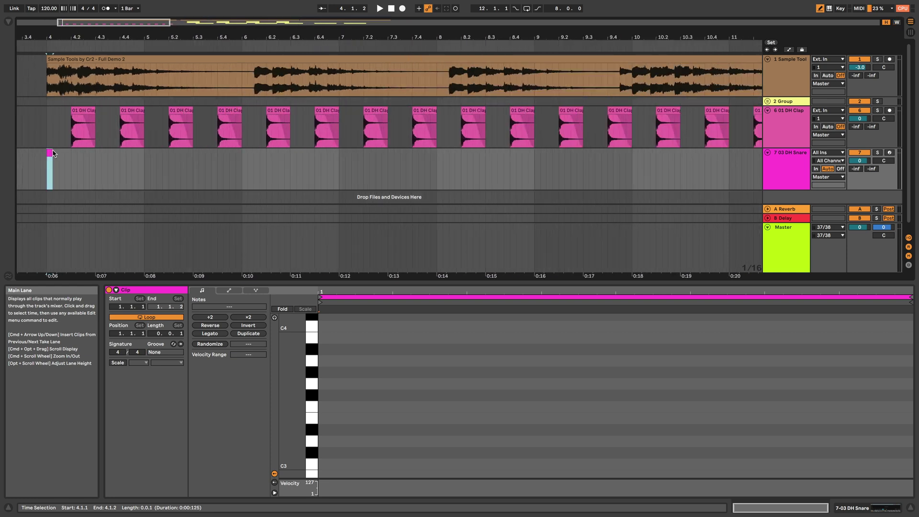
left_click_drag(53, 153, 136, 151)
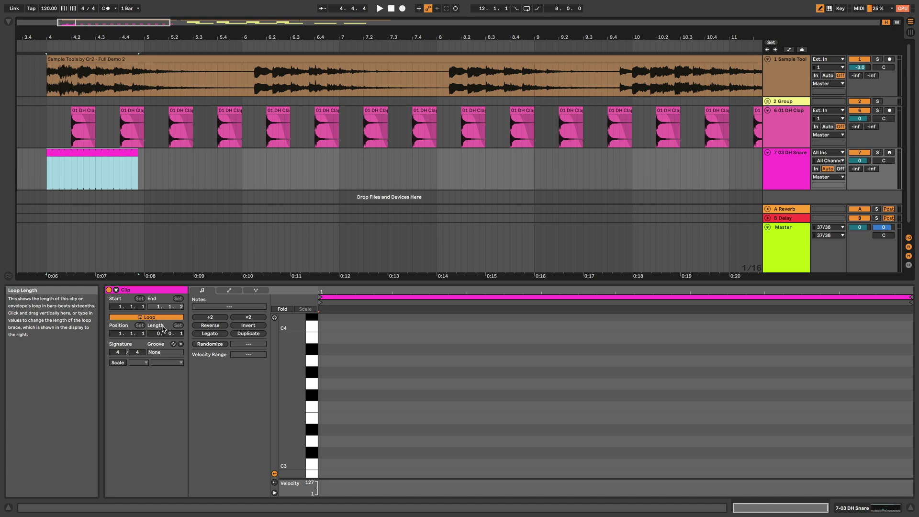
left_click_drag(160, 333, 159, 317)
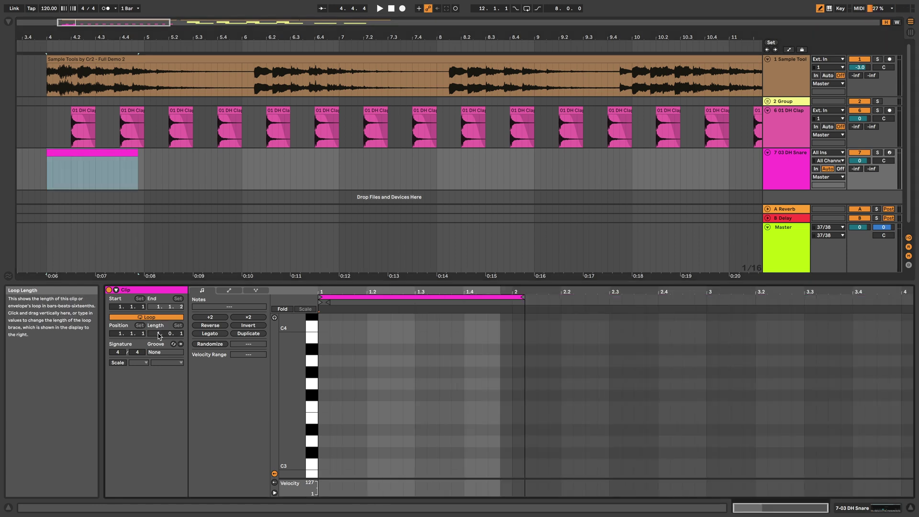
left_click(128, 176)
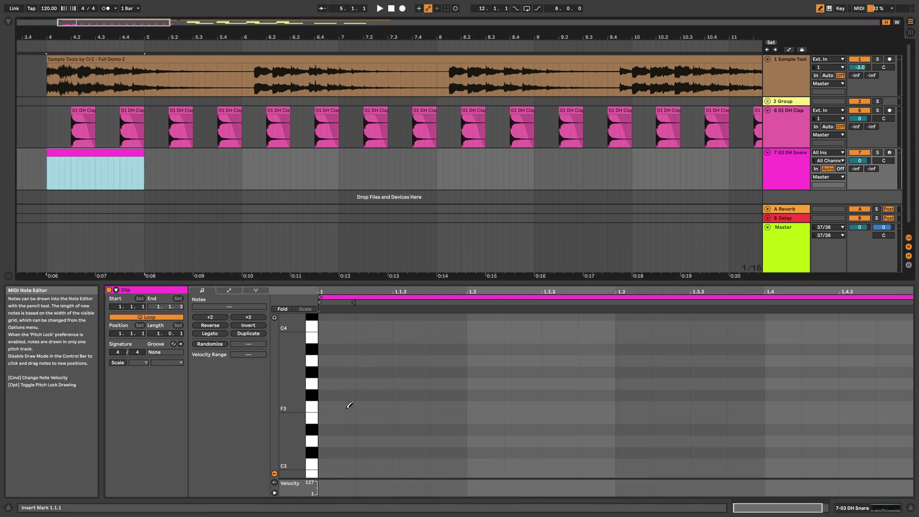
Move the snare MIDI clip to bar 8
left_click(347, 454)
scroll(347, 453, "down", 1)
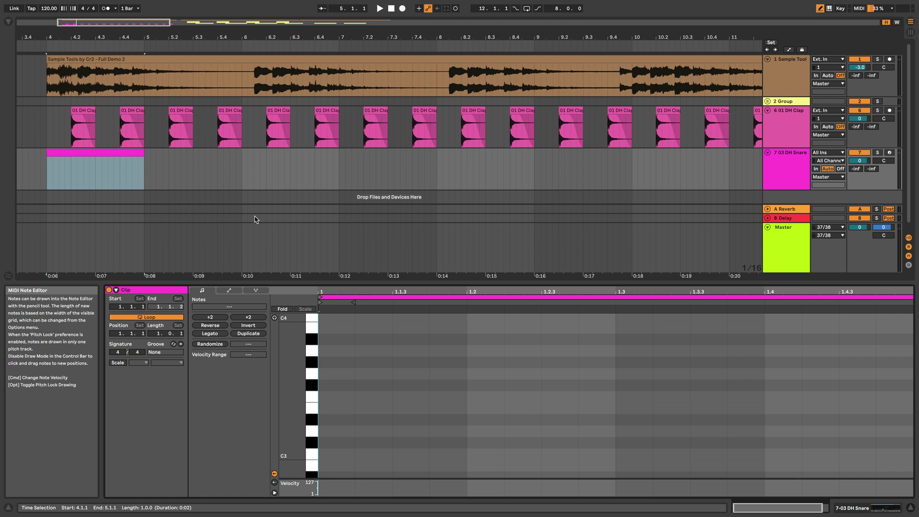
left_click_drag(128, 151, 513, 168)
key("minus")
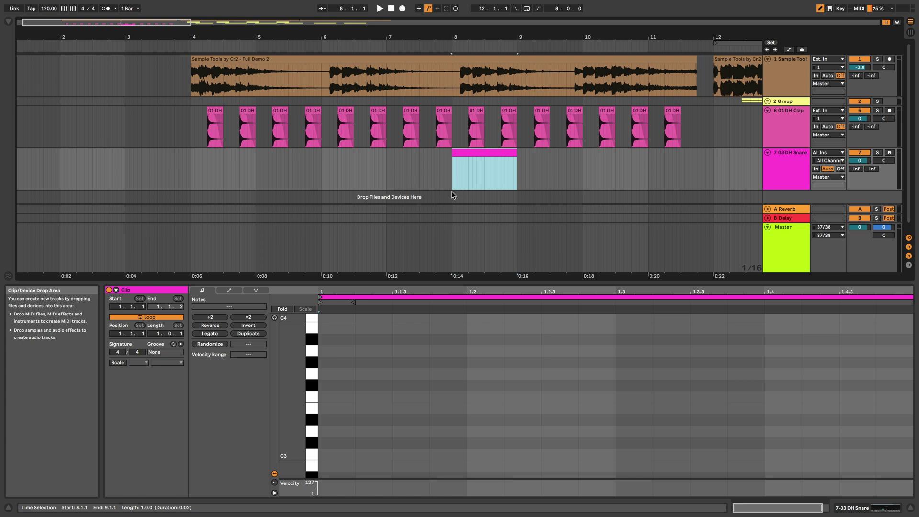
Set the note grid to 1/8 and paint C3 eighth notes across the whole bar
right_click(469, 183)
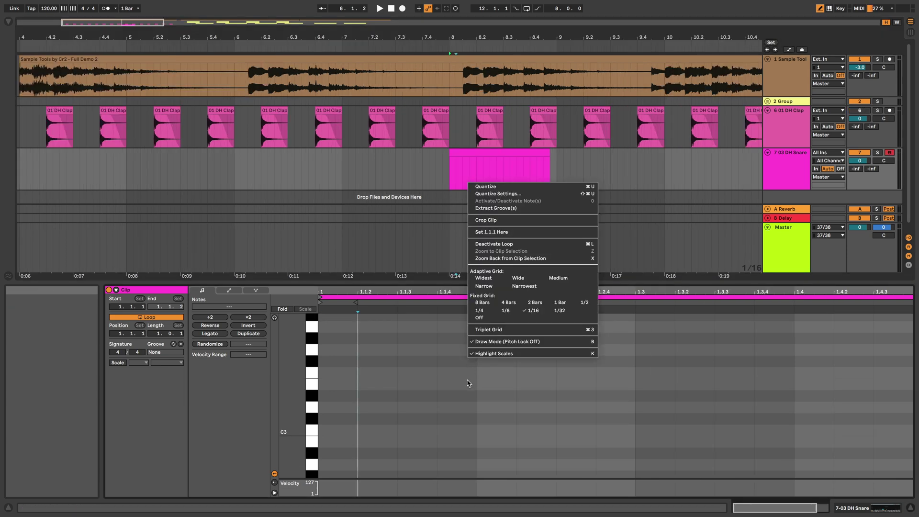
left_click(518, 303)
left_click(345, 430)
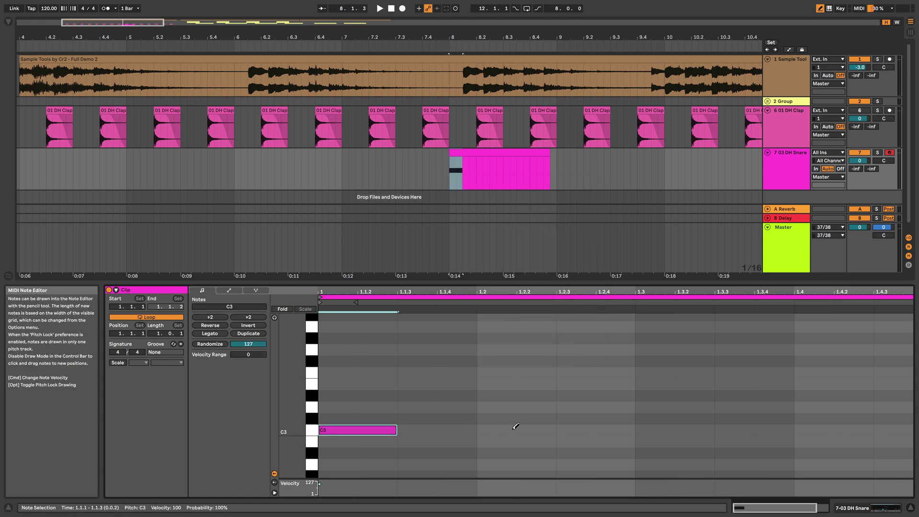
mouse_move(516, 426)
left_mouse_down()
mouse_move(800, 435)
mouse_move(831, 427)
left_mouse_up()
key("super+z")
left_click(754, 430)
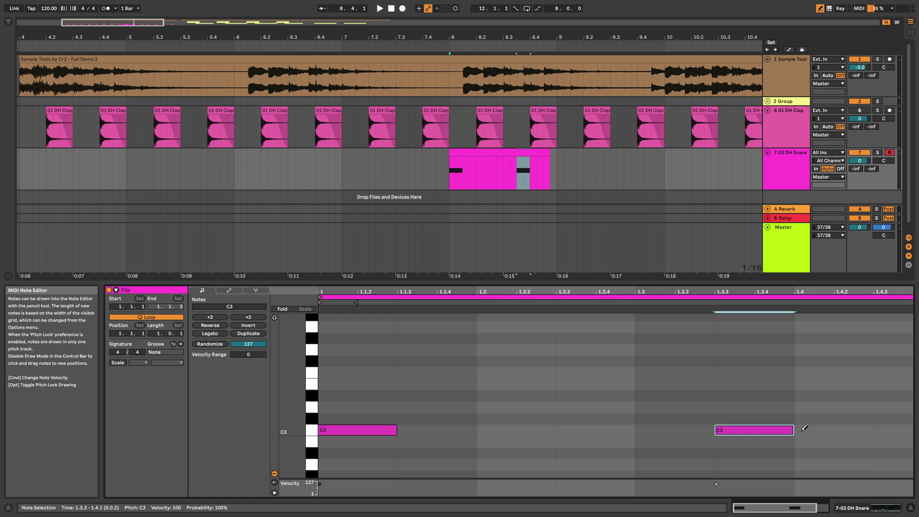
left_click(805, 428)
key("super+z")
key("super+z")
left_click(385, 430)
left_click(362, 430)
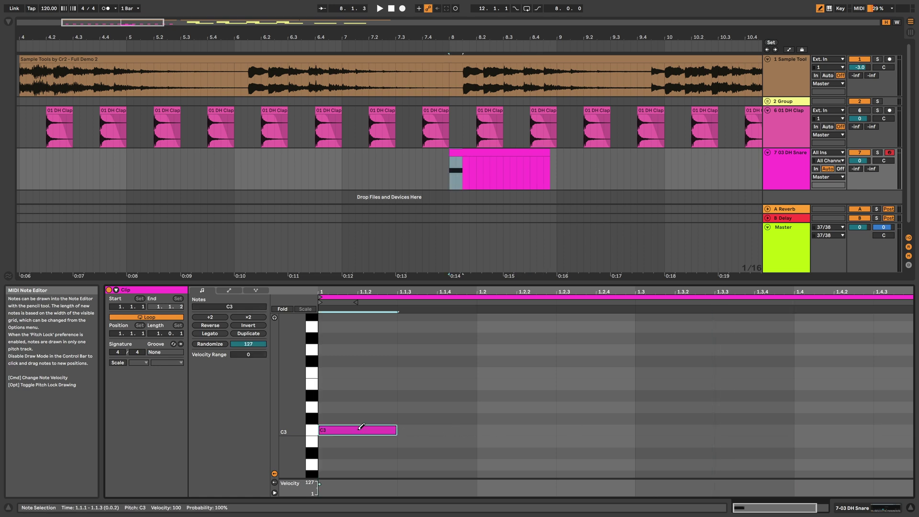
left_click_drag(361, 426, 837, 431)
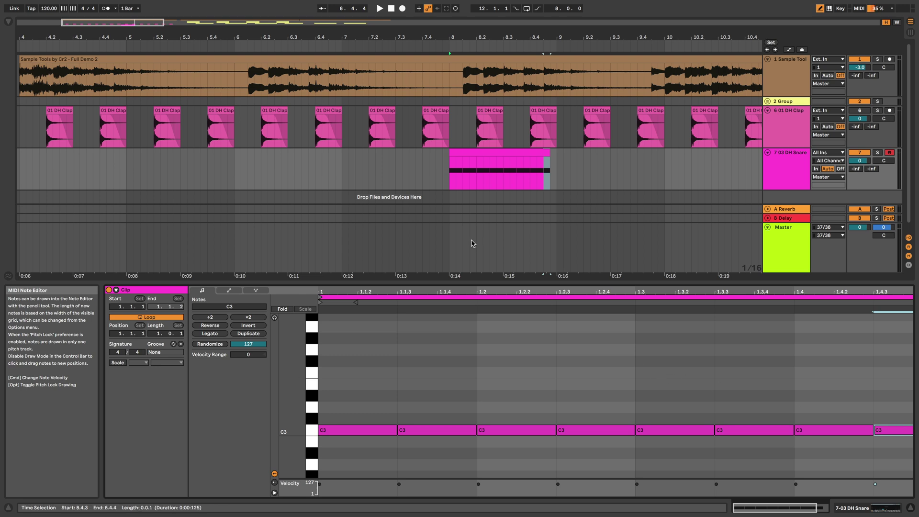
Duplicate the snare clip into bar 9 and play the pattern from bar 8
left_click(450, 228)
key("space")
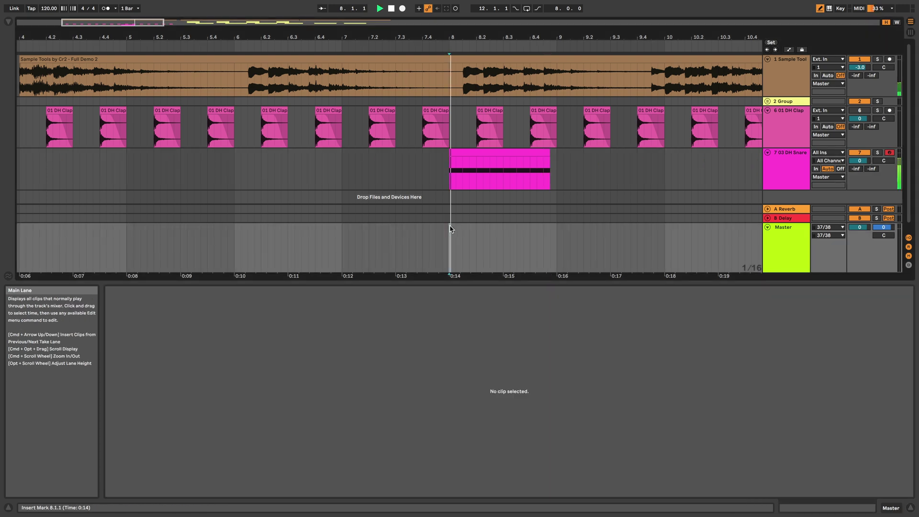
left_click(489, 153)
key("super+d")
key("super+d")
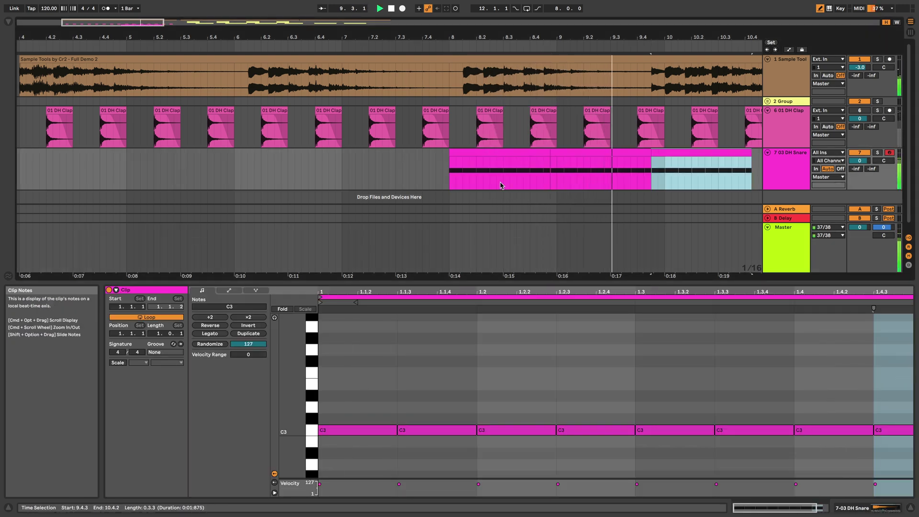
key("super+z")
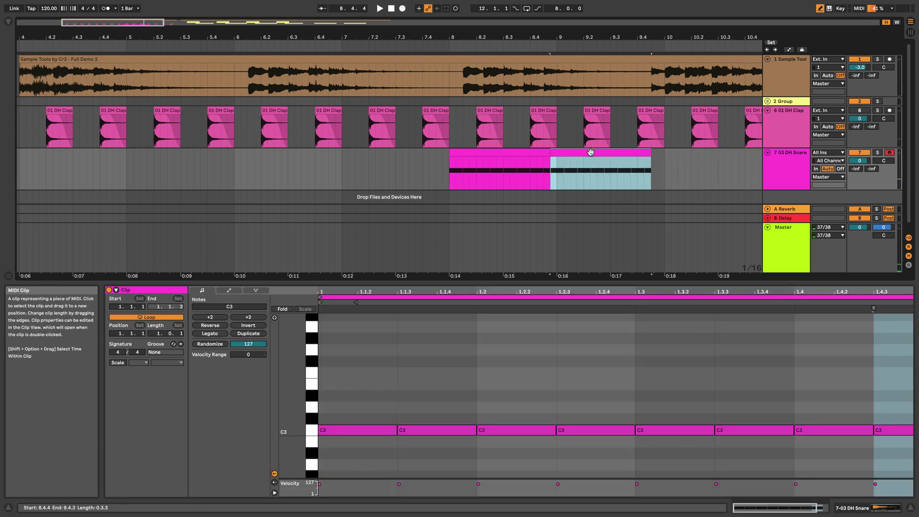
key("super+z")
key("super+d")
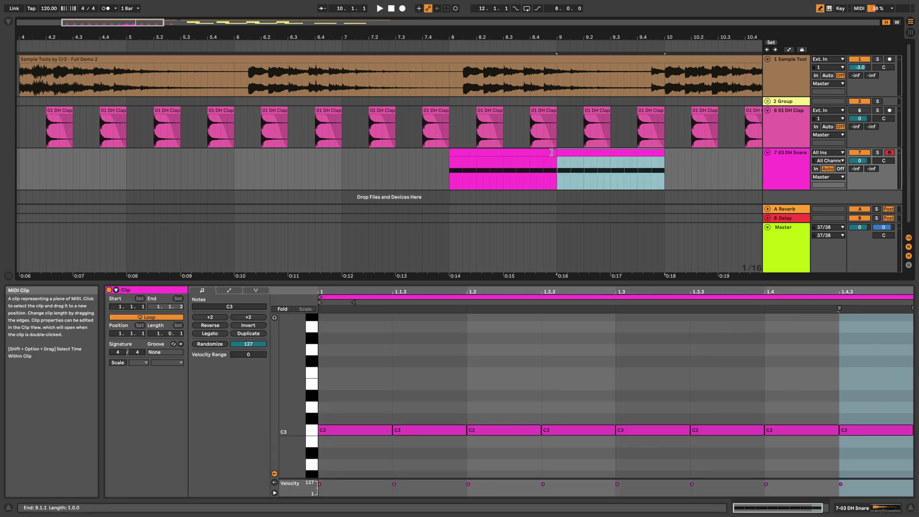
left_click(453, 198)
left_click(450, 197)
key("space")
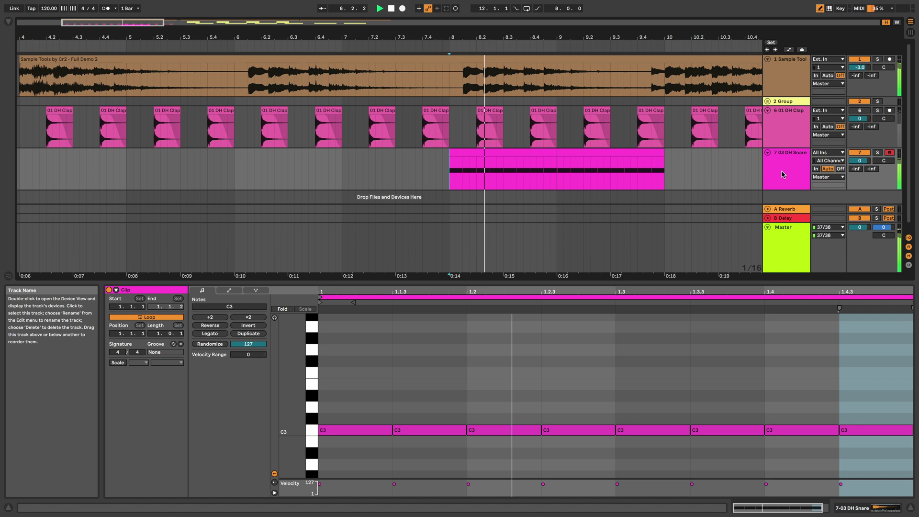
key("shift+Tab")
scroll(691, 206, "down", 5)
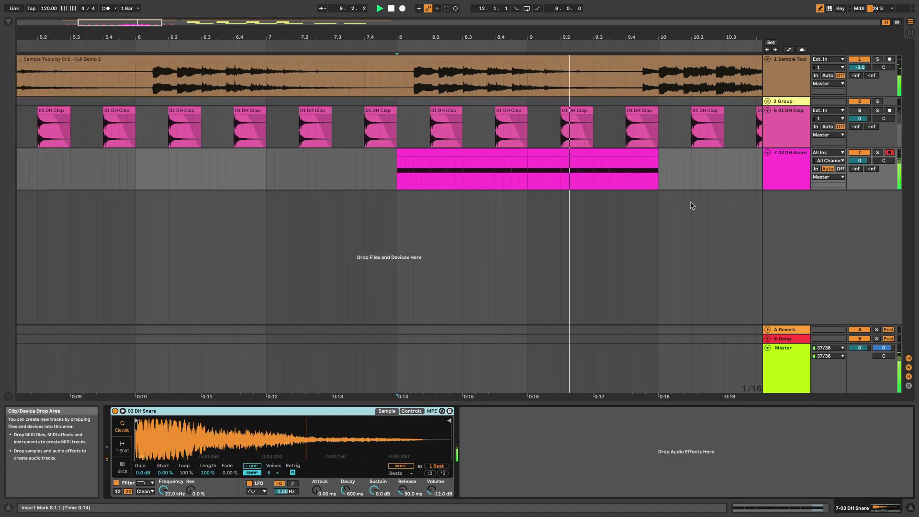
Duplicate the snare clip into bars 10 and 11, trim it to end at 11.4, and consolidate both
left_click(566, 152)
key("super+d")
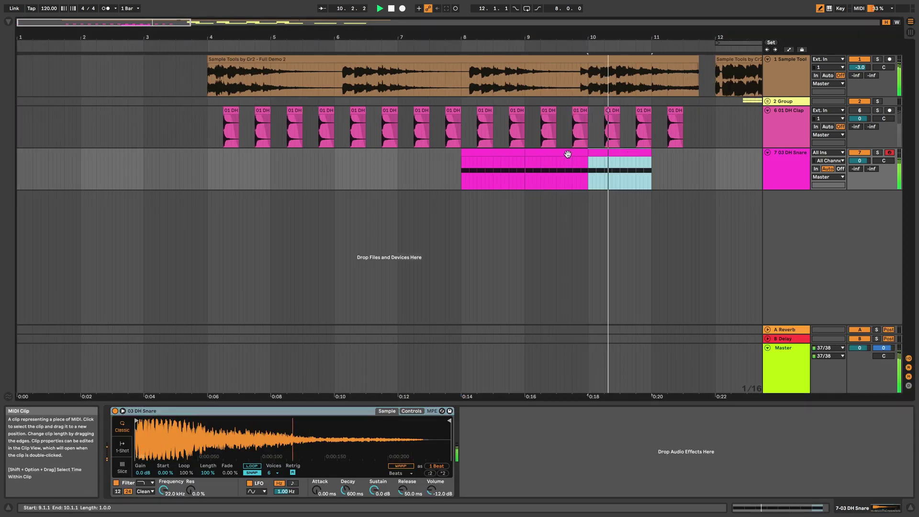
key("super+d")
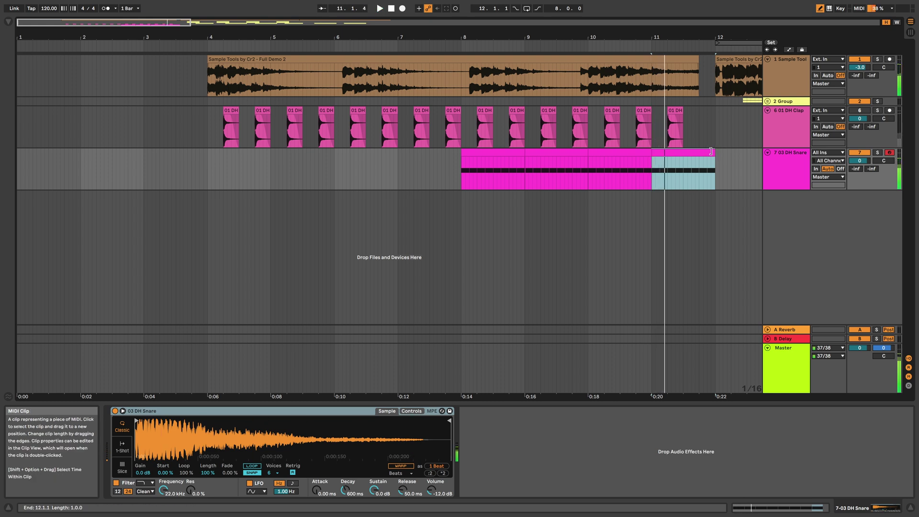
key("space")
left_click_drag(714, 152, 698, 151)
left_click(641, 153, "shift")
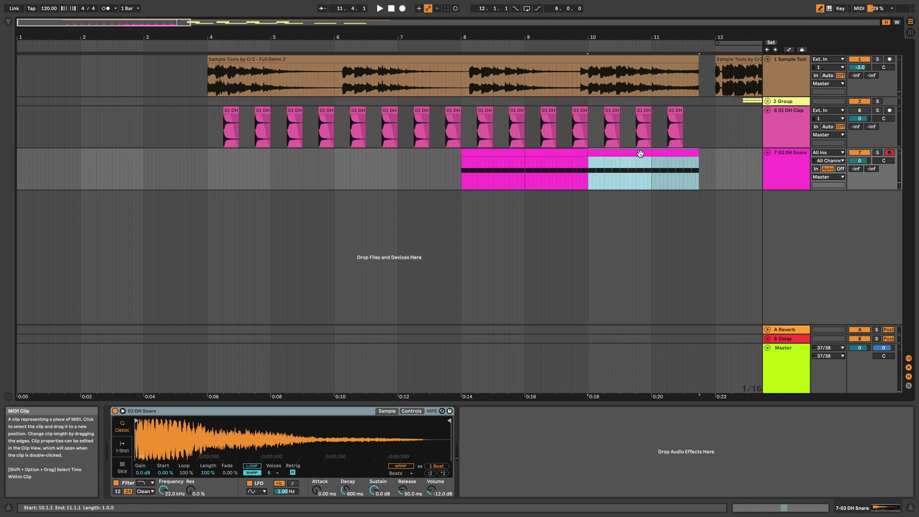
double_click(641, 152)
left_click(659, 153, "shift")
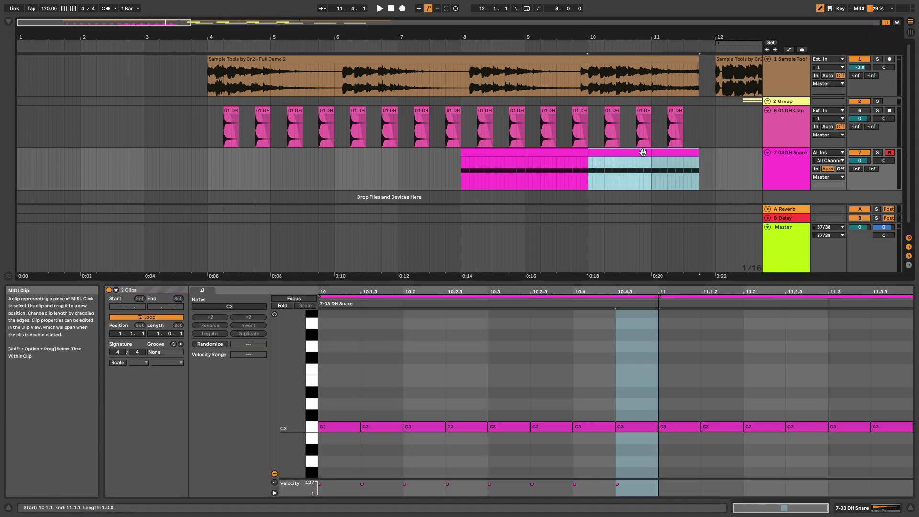
right_click(644, 153)
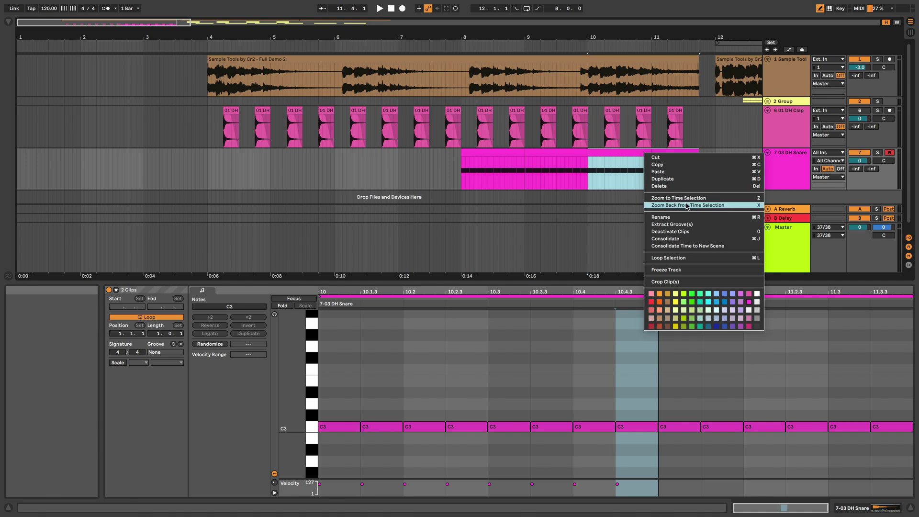
left_click(665, 238)
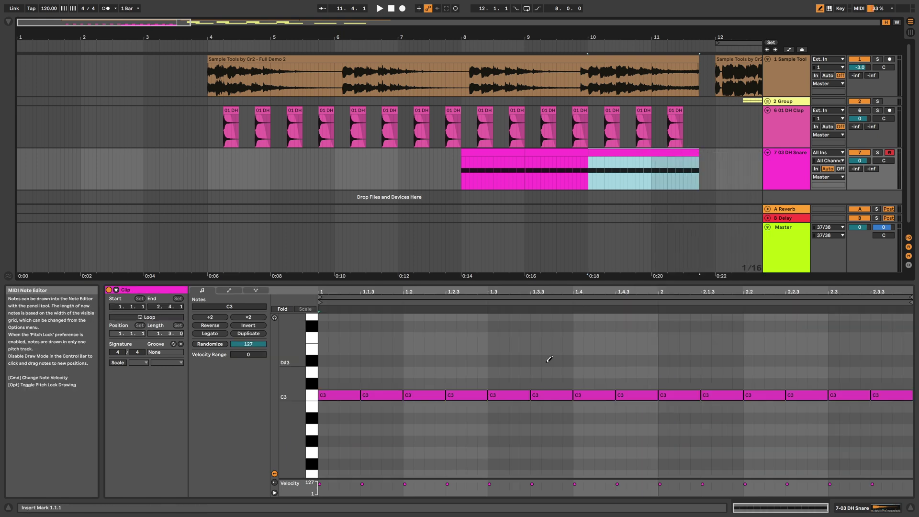
Set the grid to 1/16 and repeat a single sixteenth C3 note into a roll
right_click(533, 355)
left_click(588, 300)
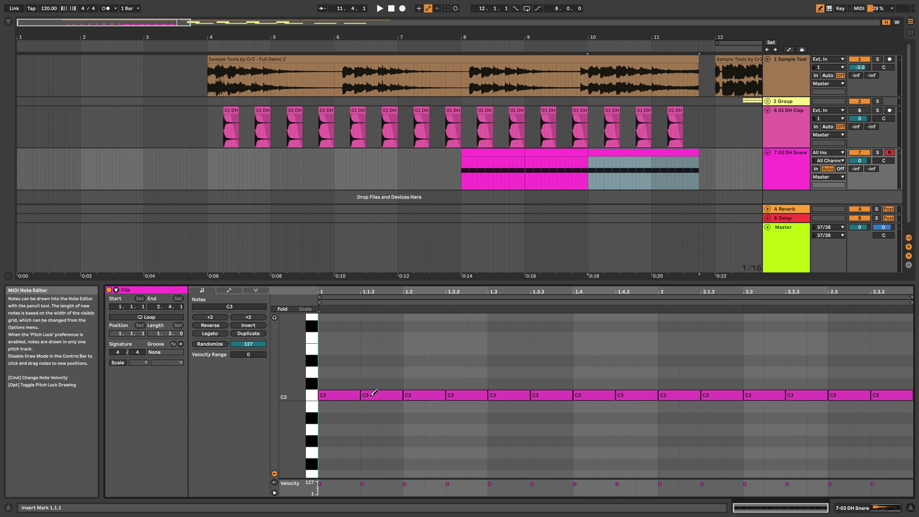
mouse_move(373, 393)
left_mouse_down()
mouse_move(905, 391)
mouse_move(653, 387)
mouse_move(713, 390)
left_mouse_up()
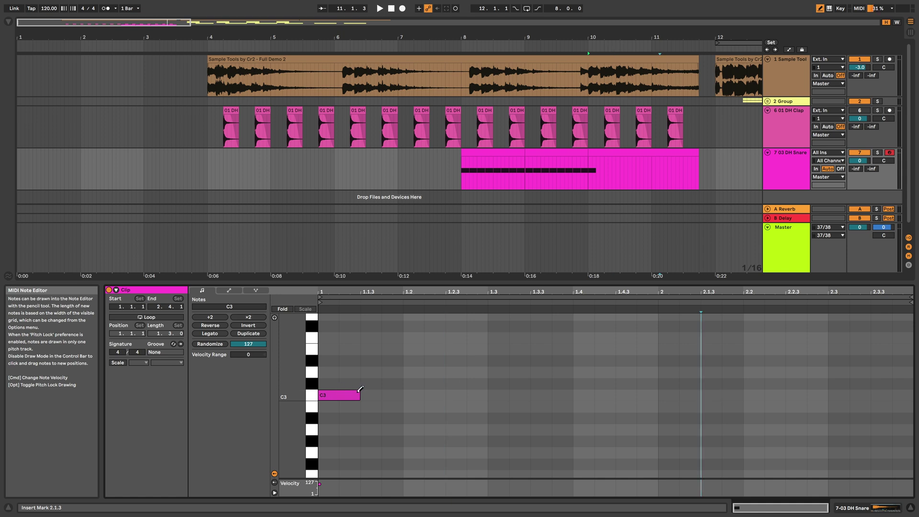
left_click_drag(360, 395, 338, 395)
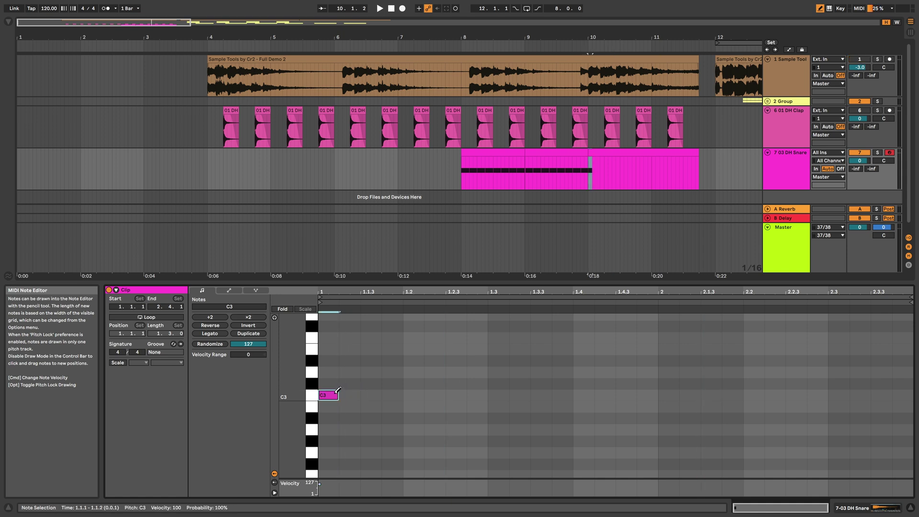
key("super+d")
key("super+d")
key("super+d")
key("super+d")
key("super+d")
key("super+d")
key("super+d")
key("super+d")
key("super+d")
key("super+d")
key("super+d")
key("super+d")
key("super+d")
key("super+d")
key("super+d")
key("super+d")
key("super+d")
key("super+d")
key("super+d")
key("super+d")
key("super+d")
key("super+d")
key("super+d")
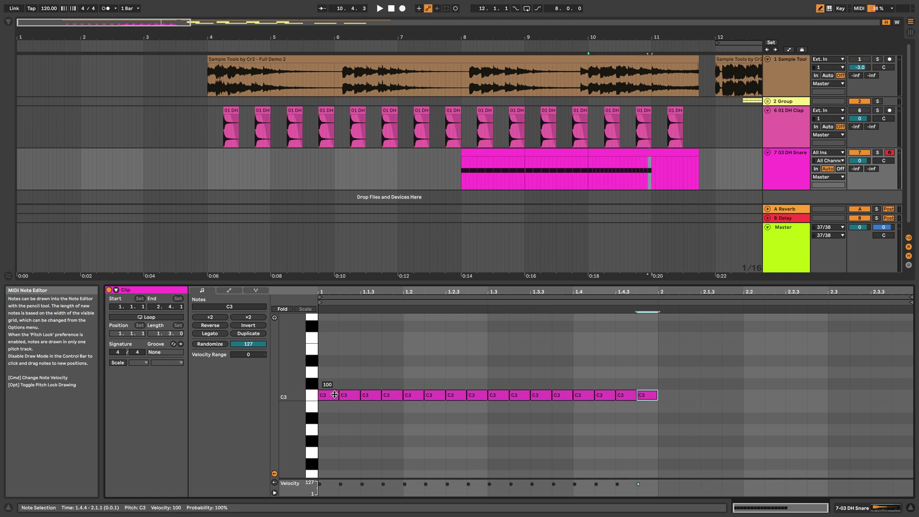
key("super+d")
key("super+d")
key("super+d")
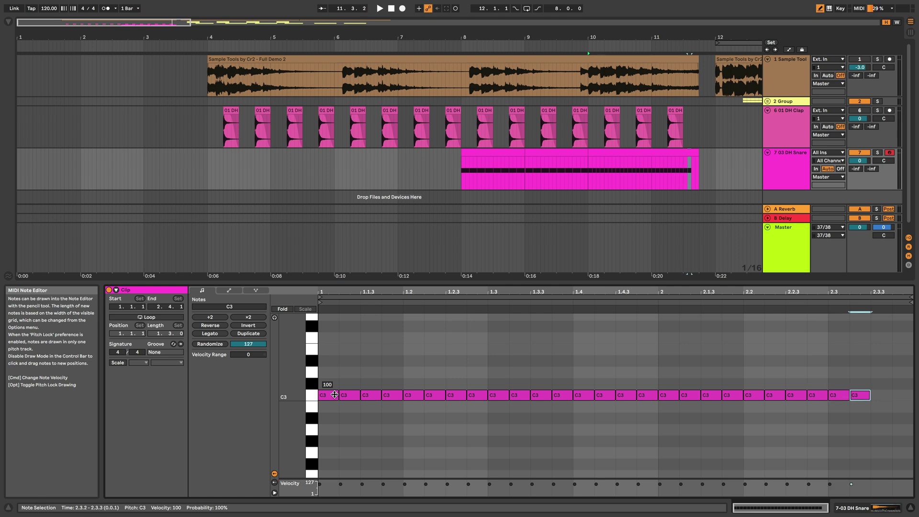
Play the buildup from bar 8 and lower the 03 DH Snare volume to -4.7 dB
left_click(459, 193)
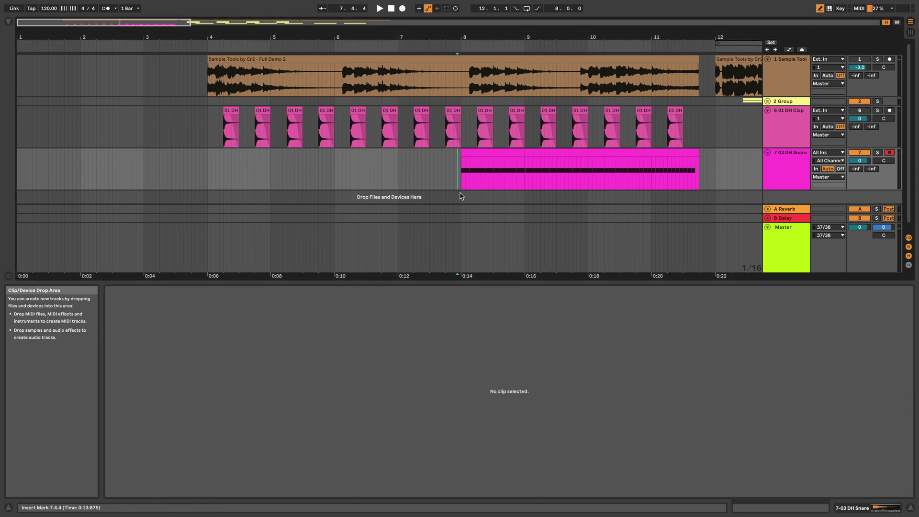
left_click(461, 188)
key("space")
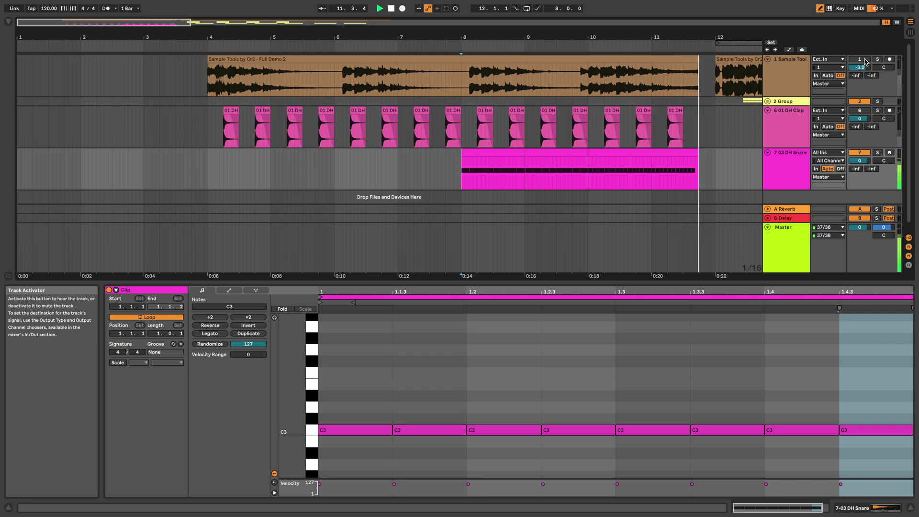
key("space")
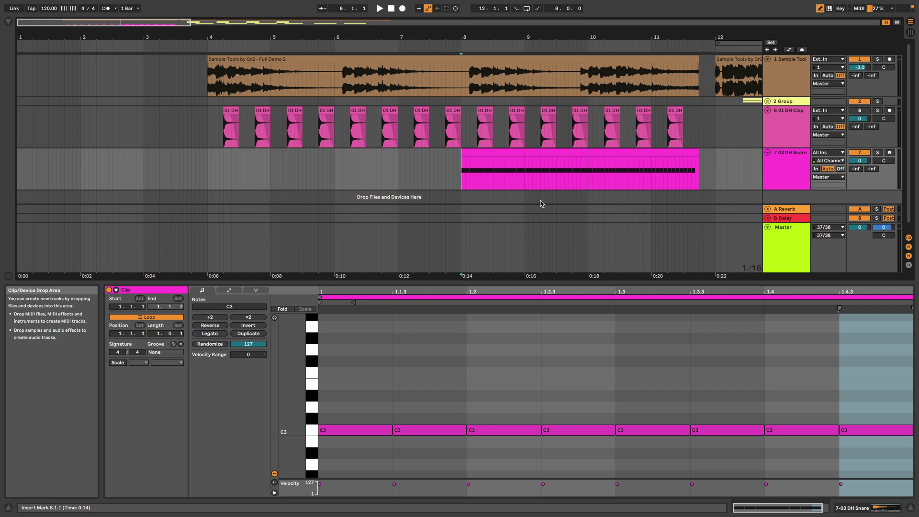
key("space")
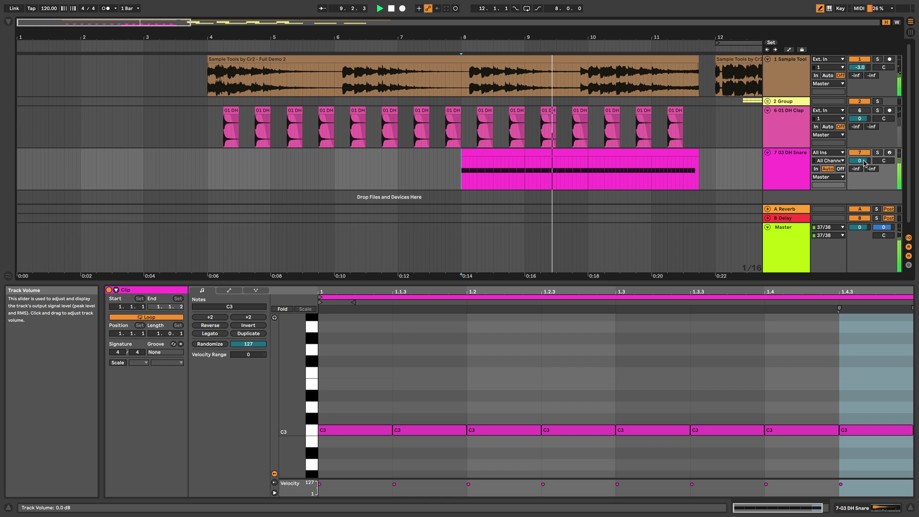
left_click_drag(860, 160, 864, 170)
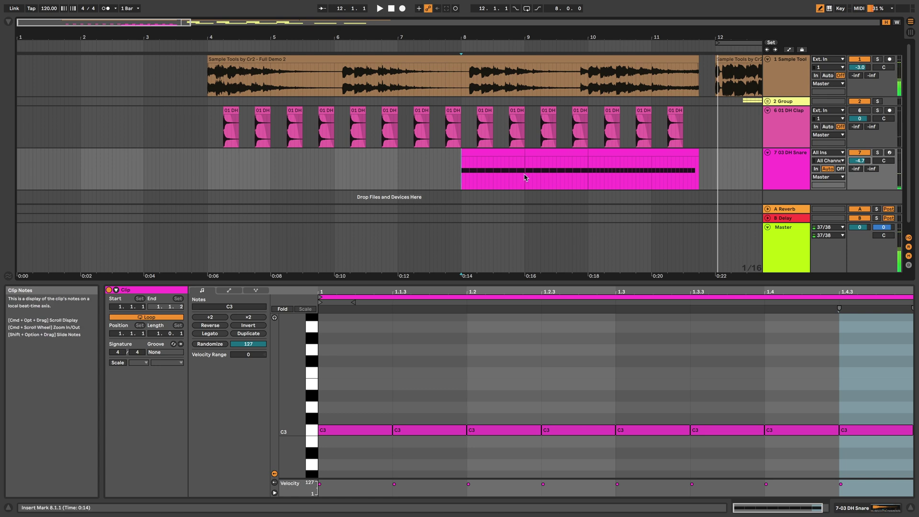
left_click(539, 160)
key("space")
Select the three snare clips from bar 8 to 11.4 and consolidate them into one
left_click(679, 151)
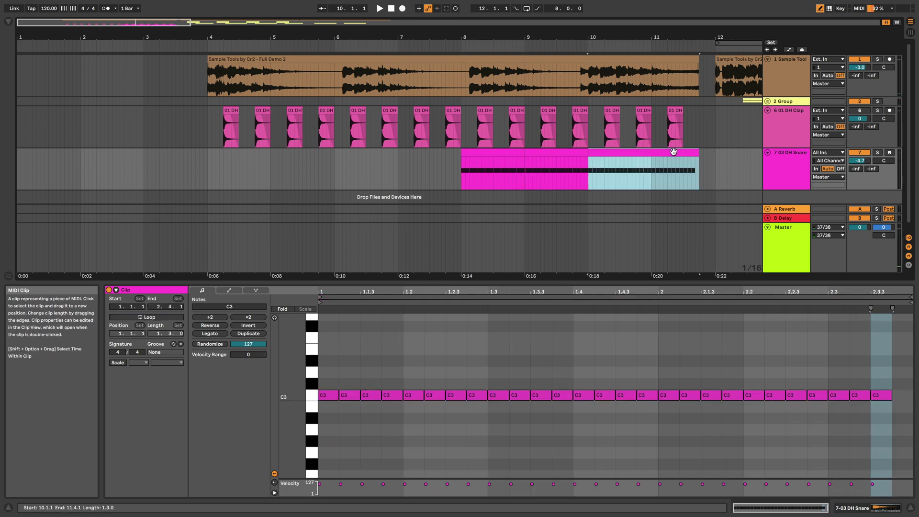
left_click(545, 152, "shift")
left_click(506, 149, "shift")
right_click(512, 154)
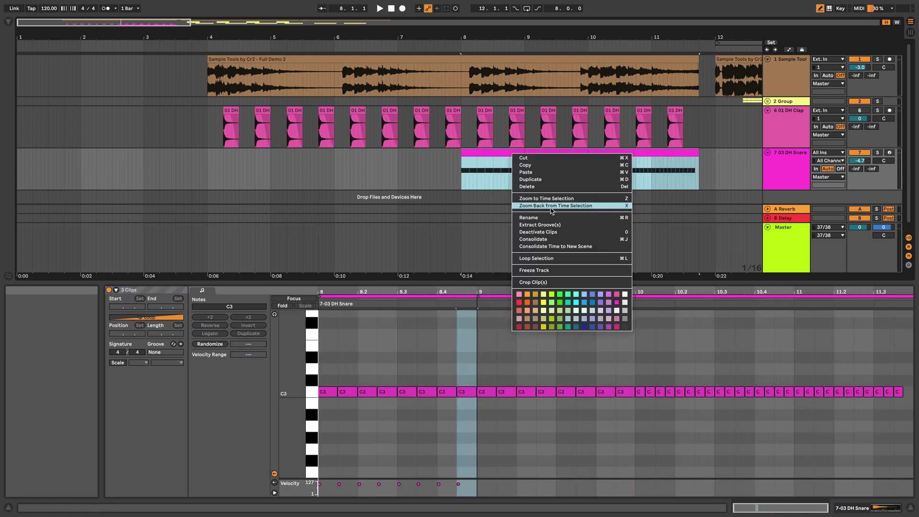
left_click(546, 239)
left_click(785, 172)
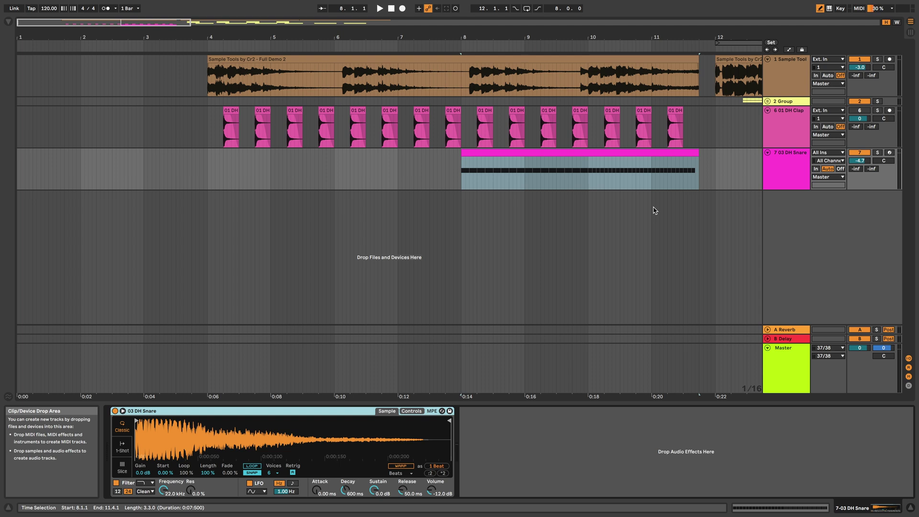
Switch the 03 DH Snare Simpler to 1-Shot playback and expand its sample view
left_click(449, 266)
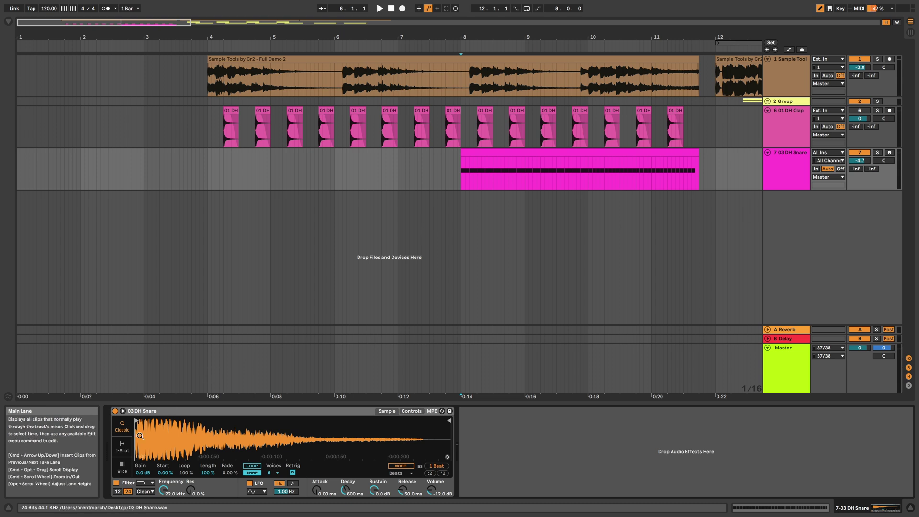
left_click(122, 450)
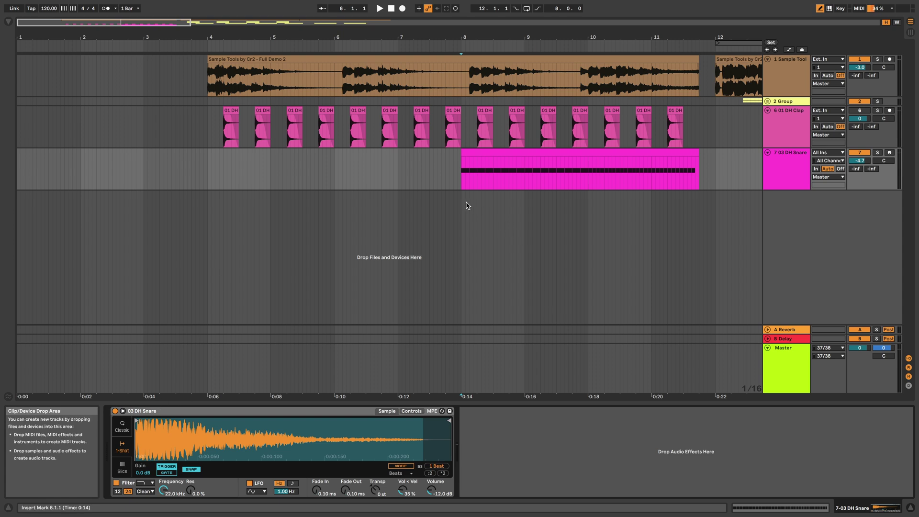
left_click(123, 412)
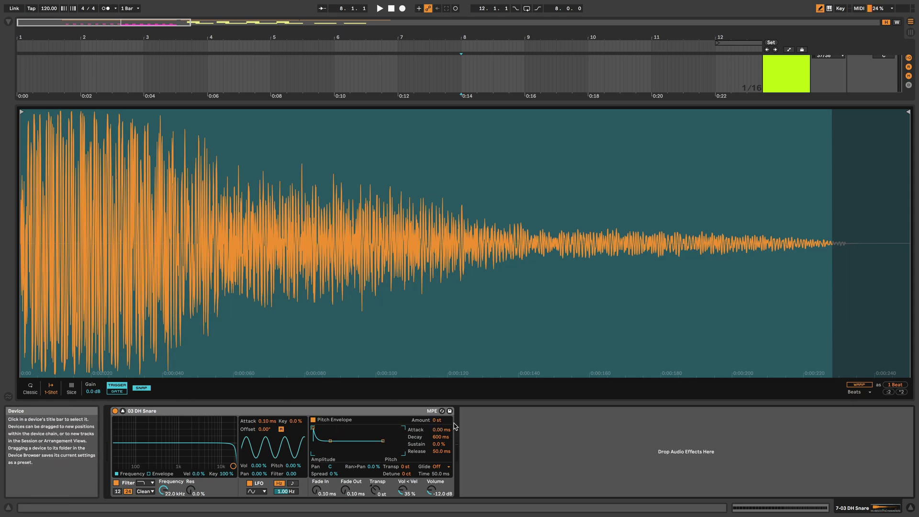
Show automation for the Simpler's Pitch Envelope Amount and set it to +12
left_click(123, 411)
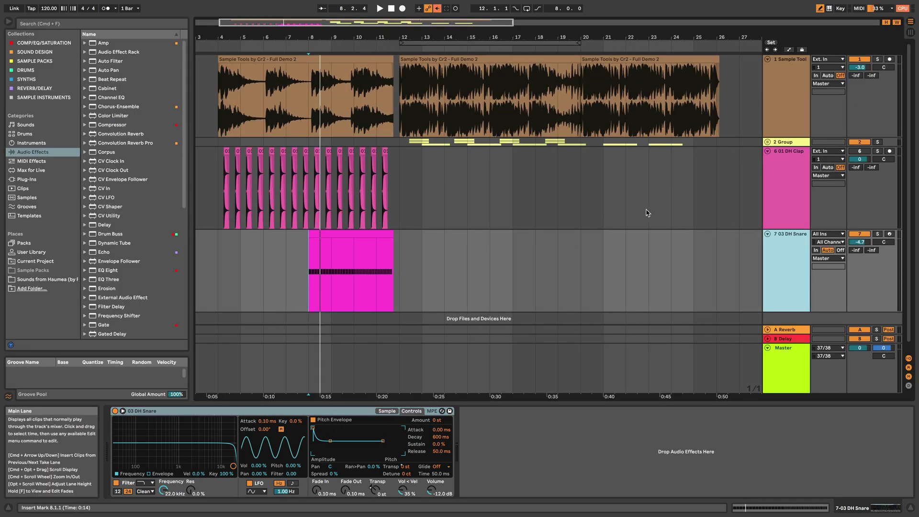
right_click(440, 421)
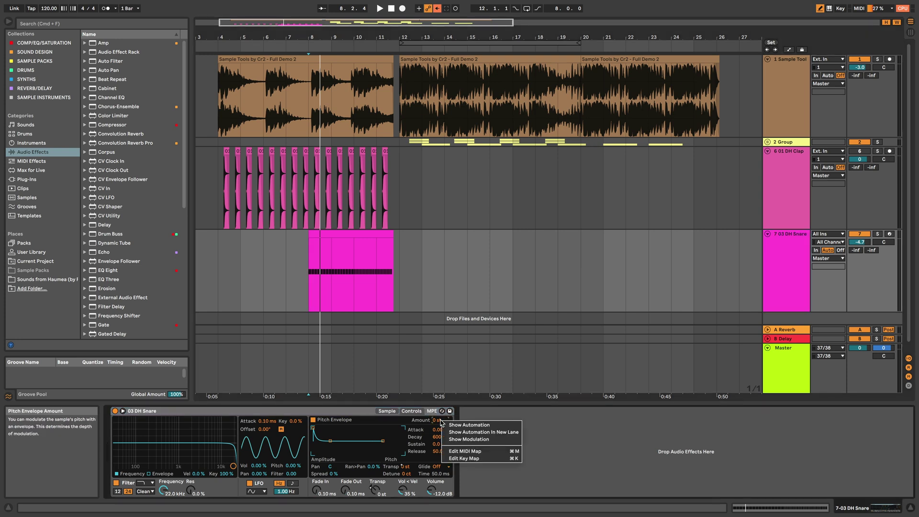
left_click(469, 426)
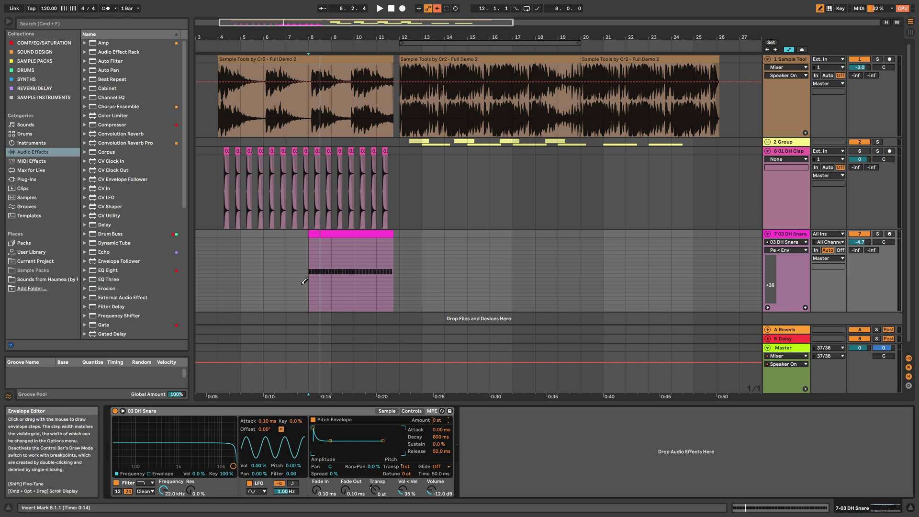
scroll(305, 281, "up", 5)
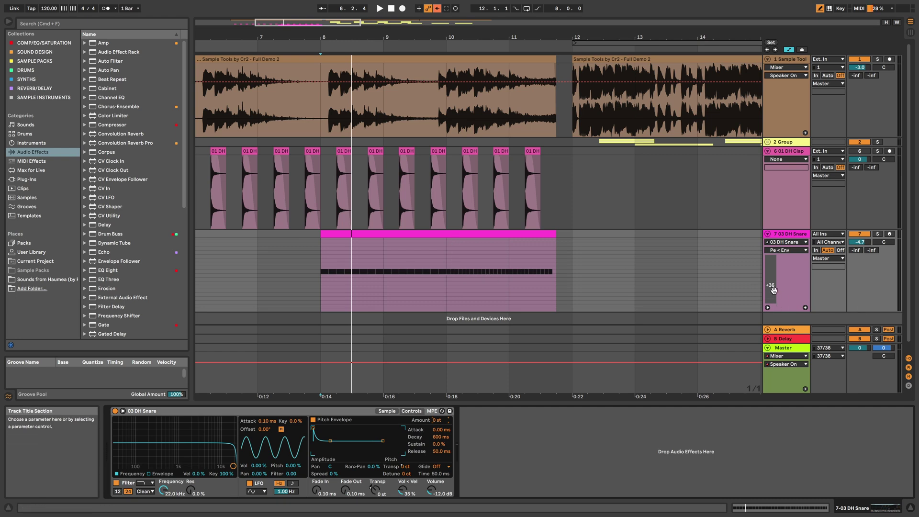
left_click_drag(771, 281, 770, 293)
Draw a 1/8-stepped pitch-envelope rise from bar 10 to the clip end and play it
right_click(478, 292)
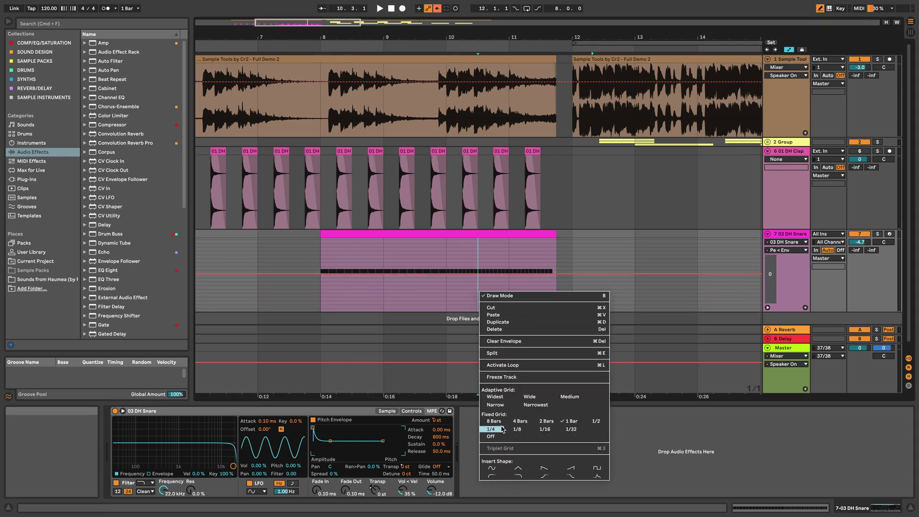
left_click(527, 430)
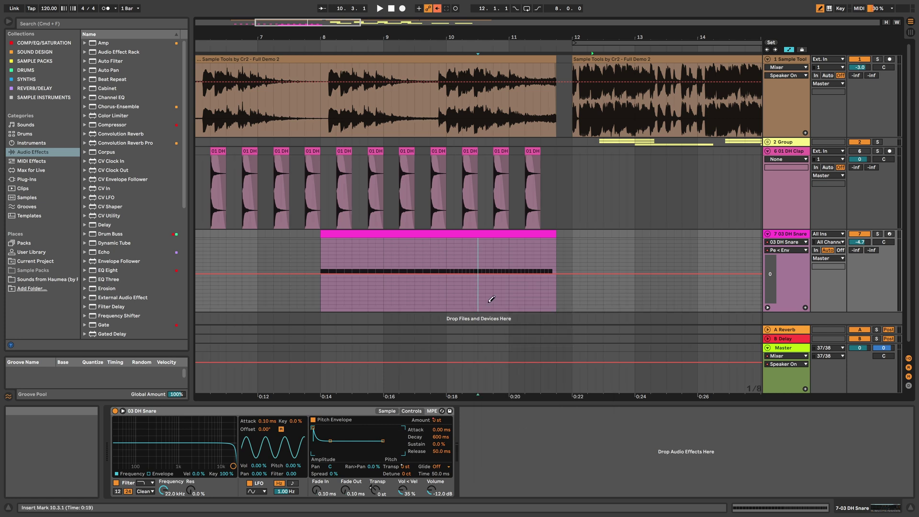
left_click_drag(453, 269, 447, 269)
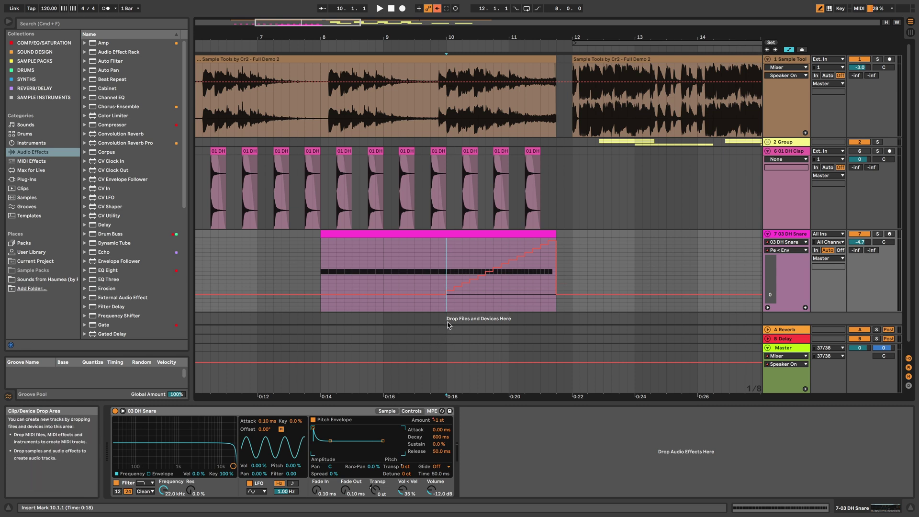
key("space")
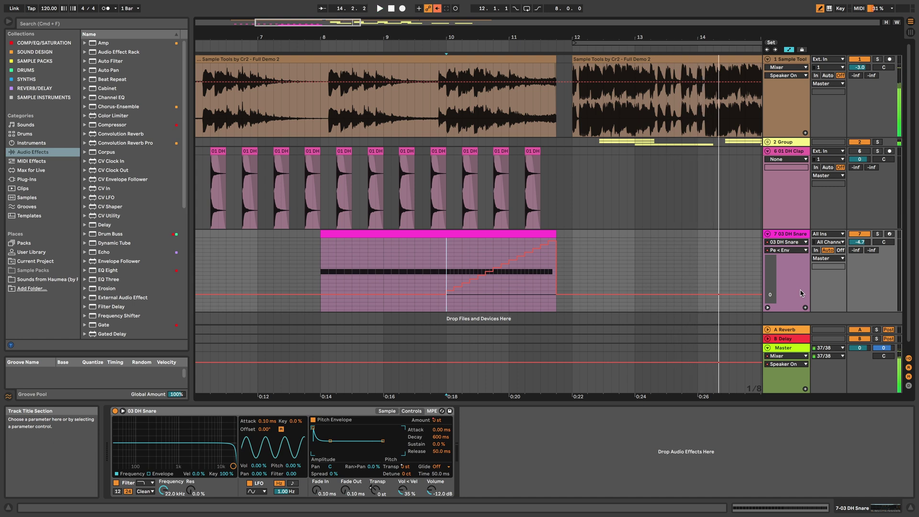
Hide the automation lanes, select the 03 DH Snare track, and zoom out to the full arrangement
key("a")
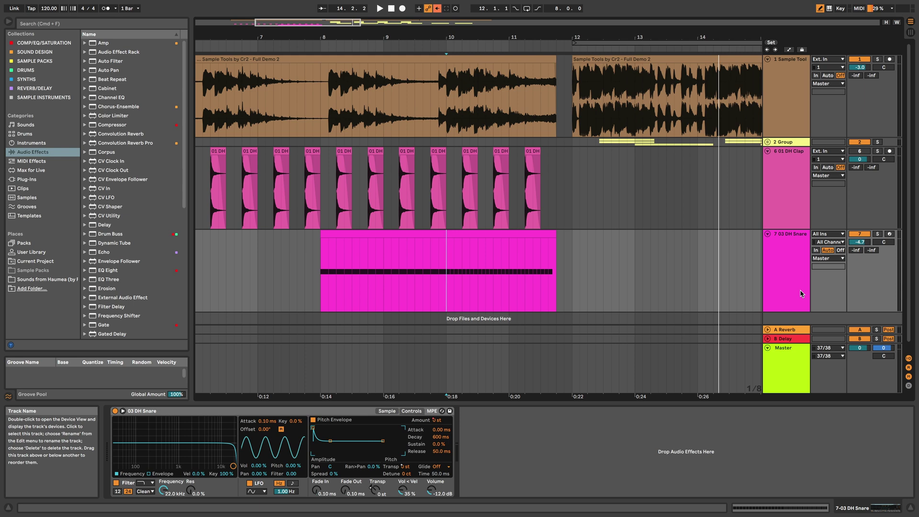
left_click(802, 293)
left_click(802, 293)
key("minus")
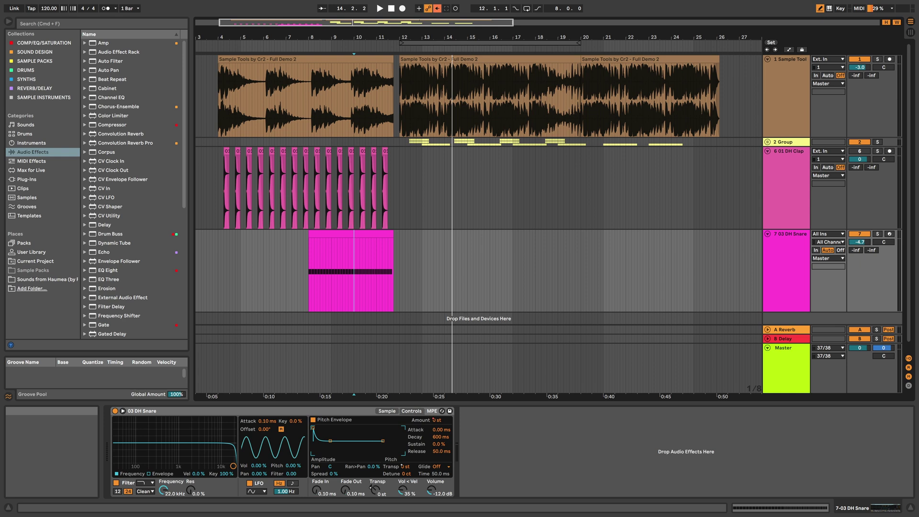
Drop 05_PDM_FX.wav into the arrangement as a new track and move its clip later
left_click_drag(347, 459, 291, 355)
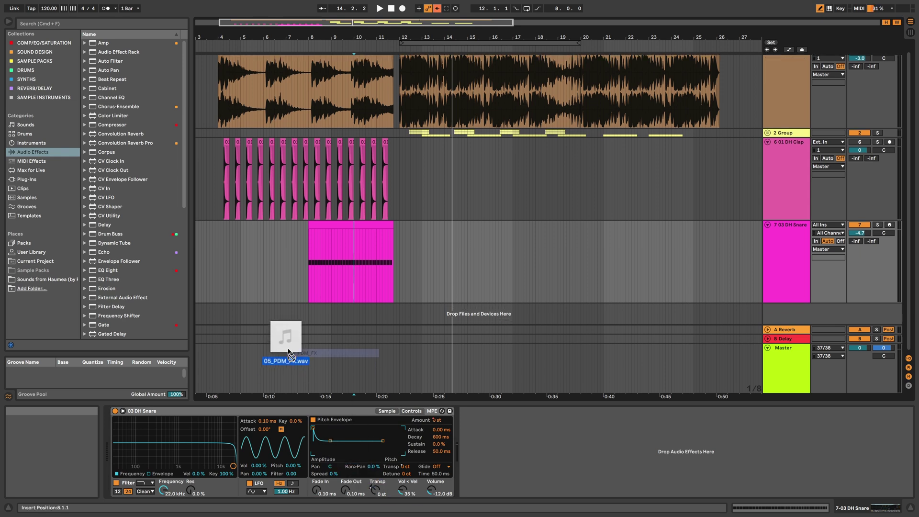
left_click_drag(298, 312, 300, 315)
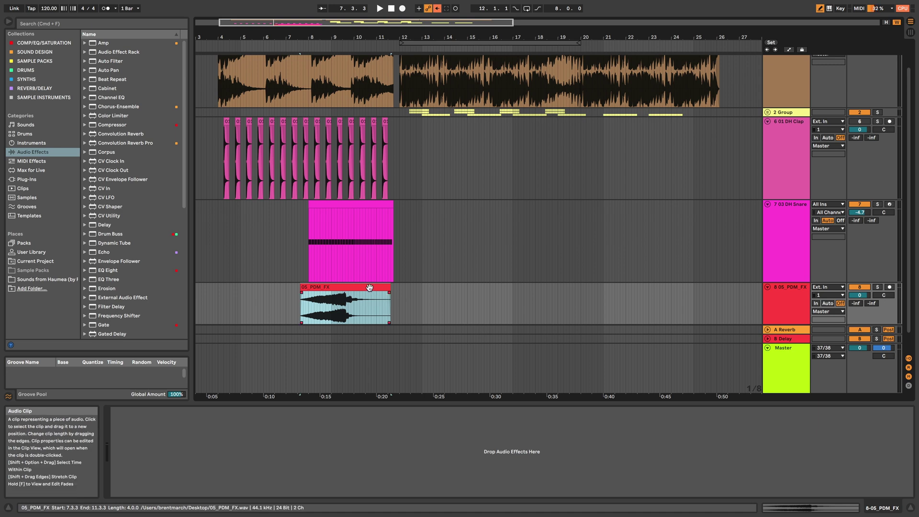
left_click_drag(364, 287, 409, 293)
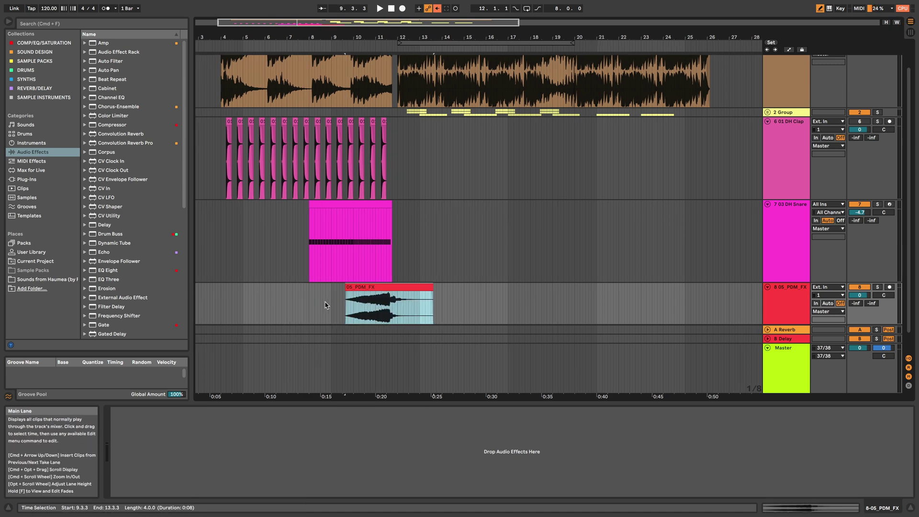
Start the riser clip at bar 10, trim it to end with the snare roll, and play from bar 8
scroll(325, 303, "up", 5)
scroll(325, 305, "up", 1)
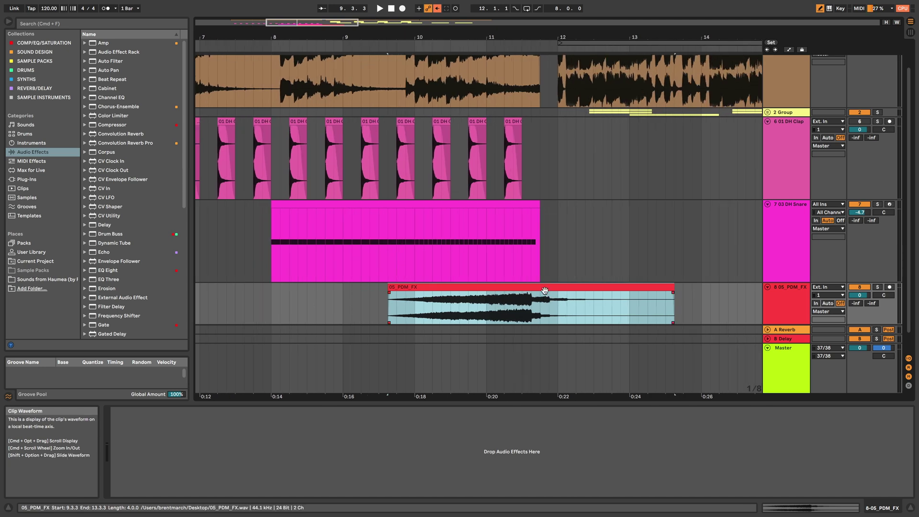
left_click_drag(401, 287, 433, 289)
left_click_drag(696, 287, 541, 290)
left_click(270, 312)
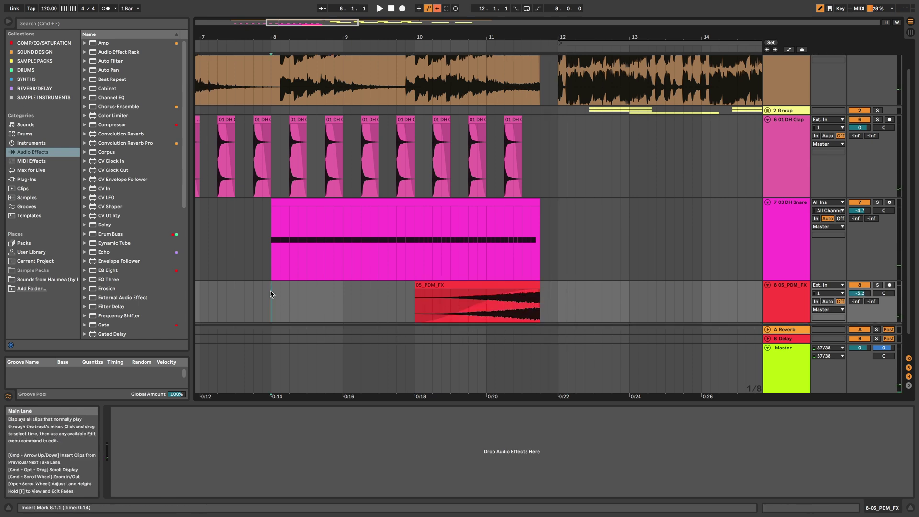
key("space")
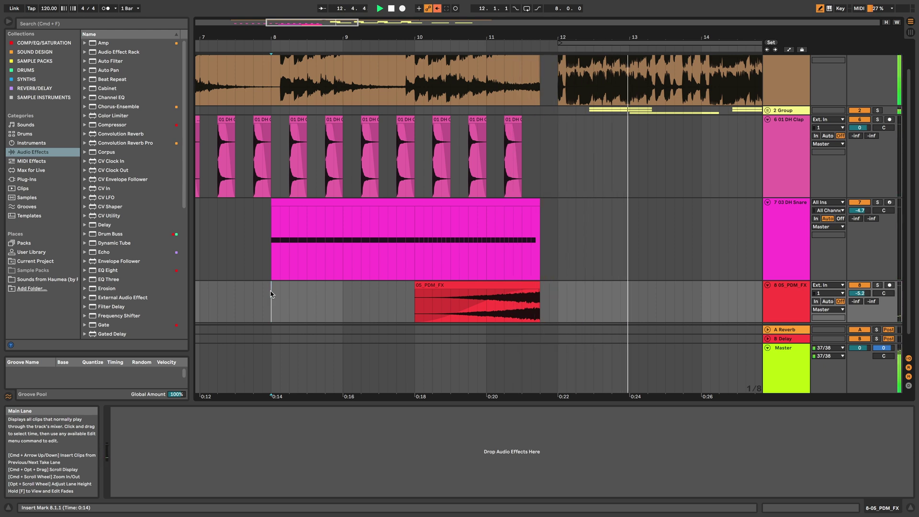
Fit track heights and width to the window, then select the 05_PDM_FX riser clip
key("h")
key("w")
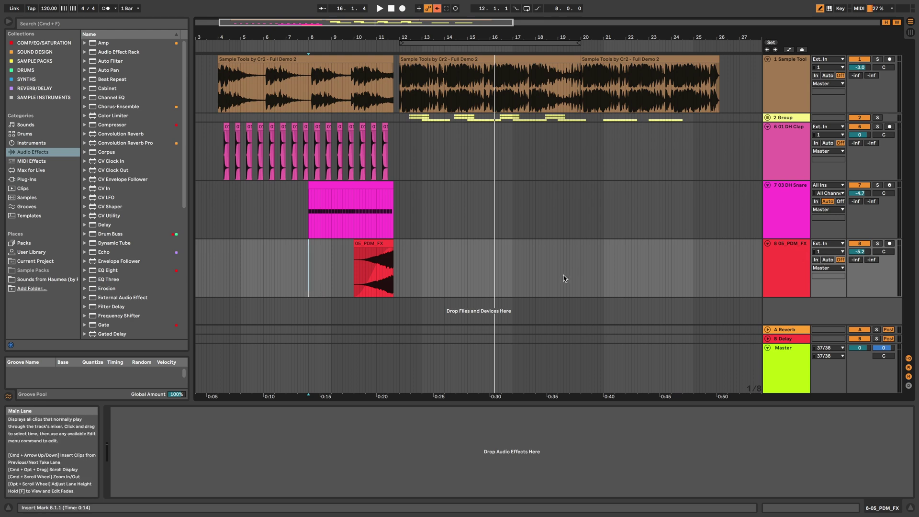
left_click(382, 244)
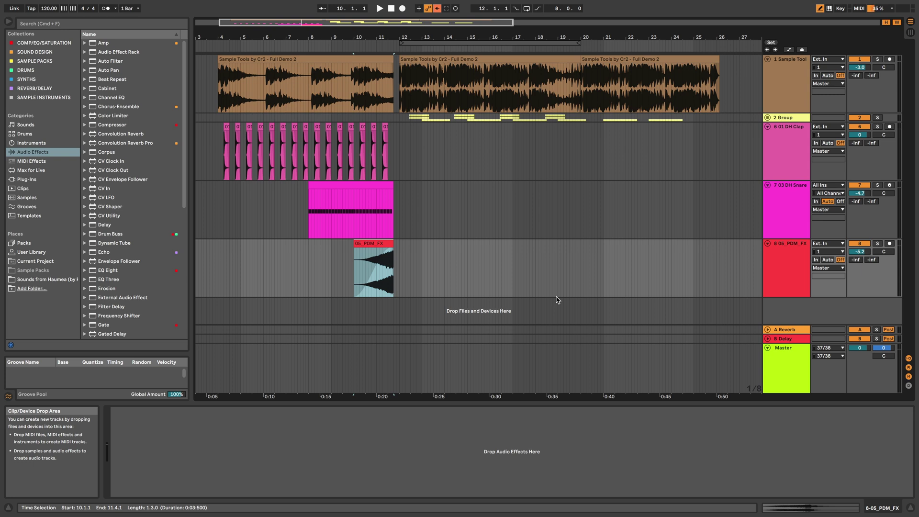
left_click(352, 187)
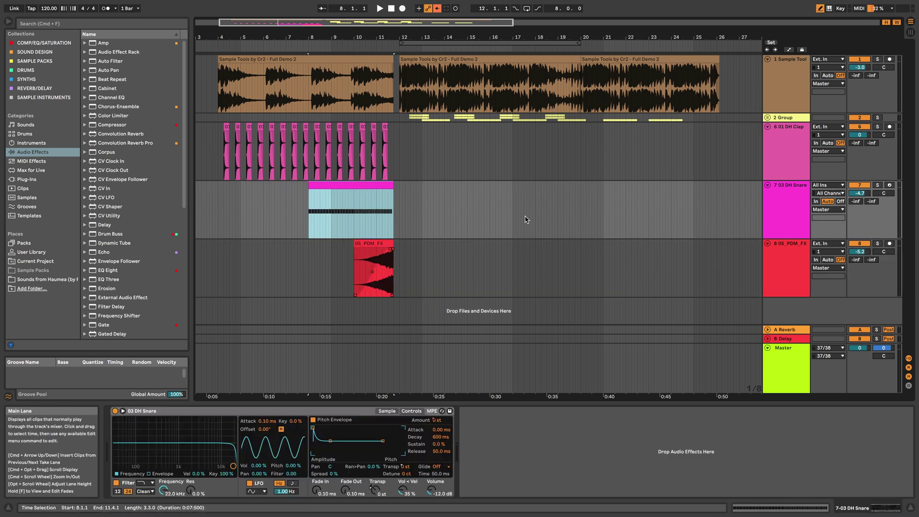
left_click(527, 292)
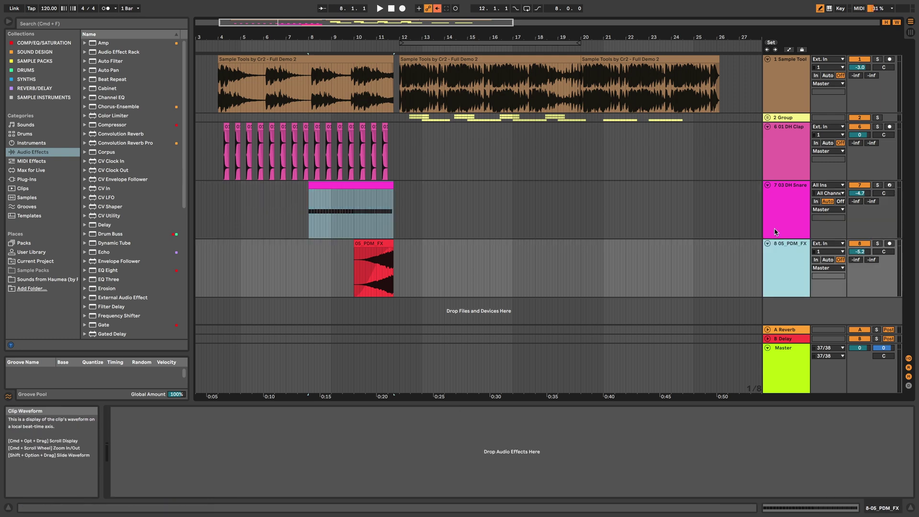
left_click(809, 145)
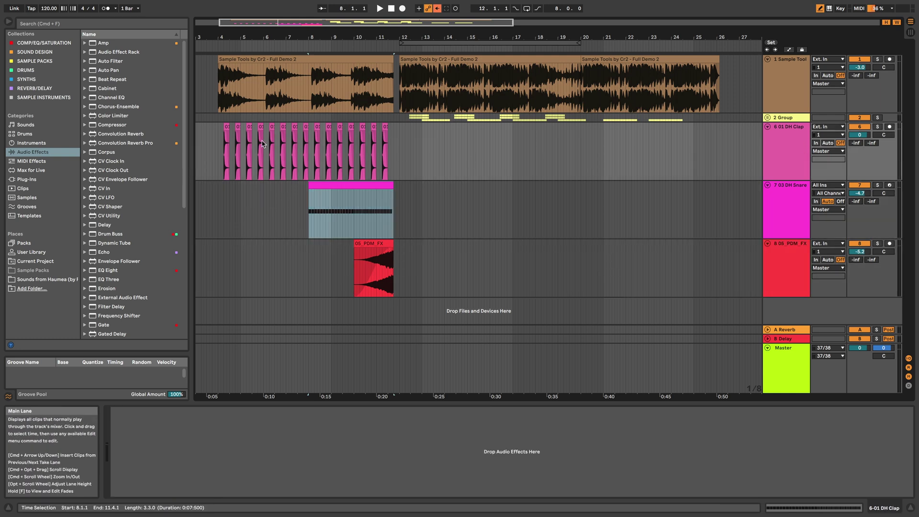
left_click(215, 190)
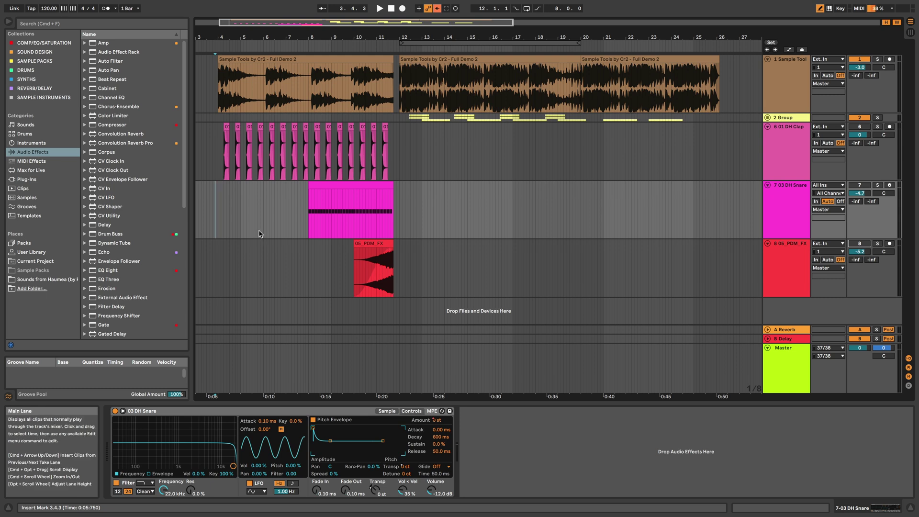
key("space")
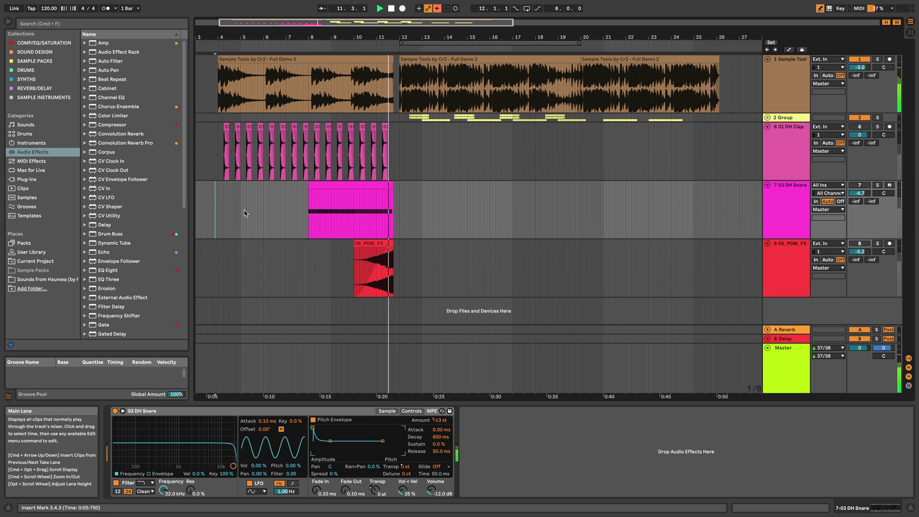
key("space")
left_click(217, 195)
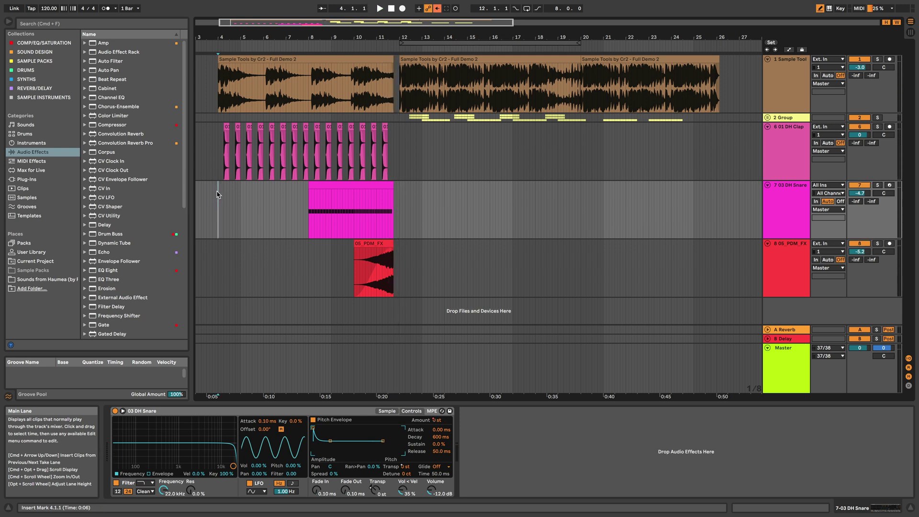